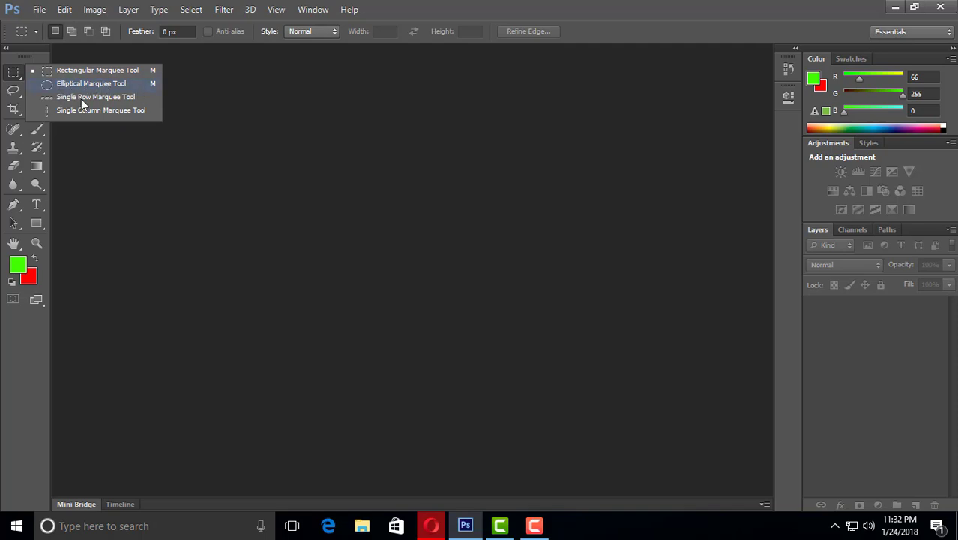
click(251, 188)
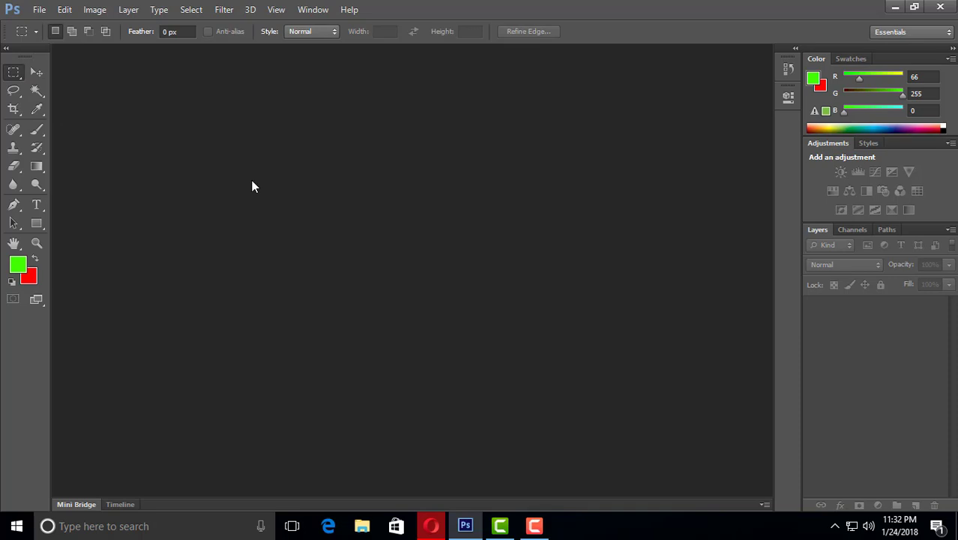
key(ctrl+n)
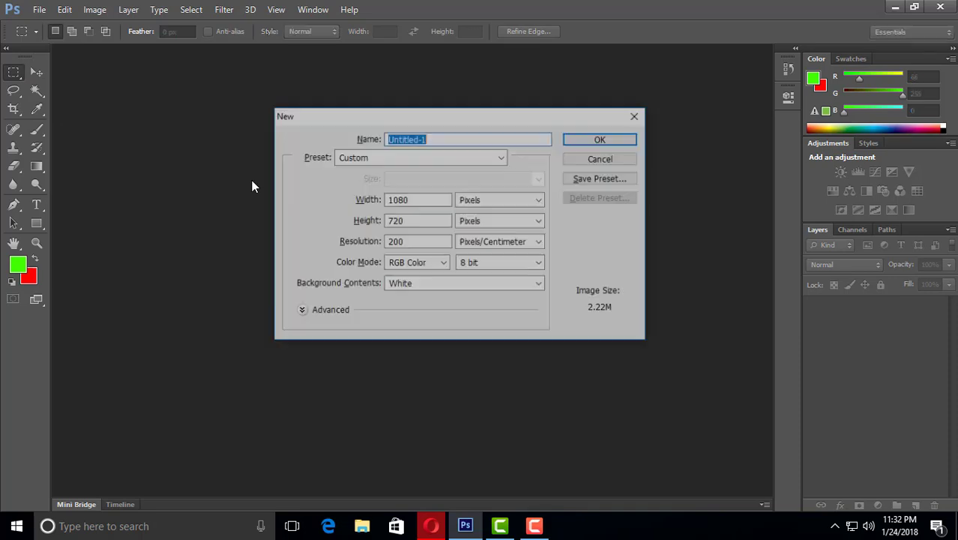
click(637, 115)
Create a white 1080 × 720 pixel RGB document named with the person's first name, and float its window in the workspace
click(40, 11)
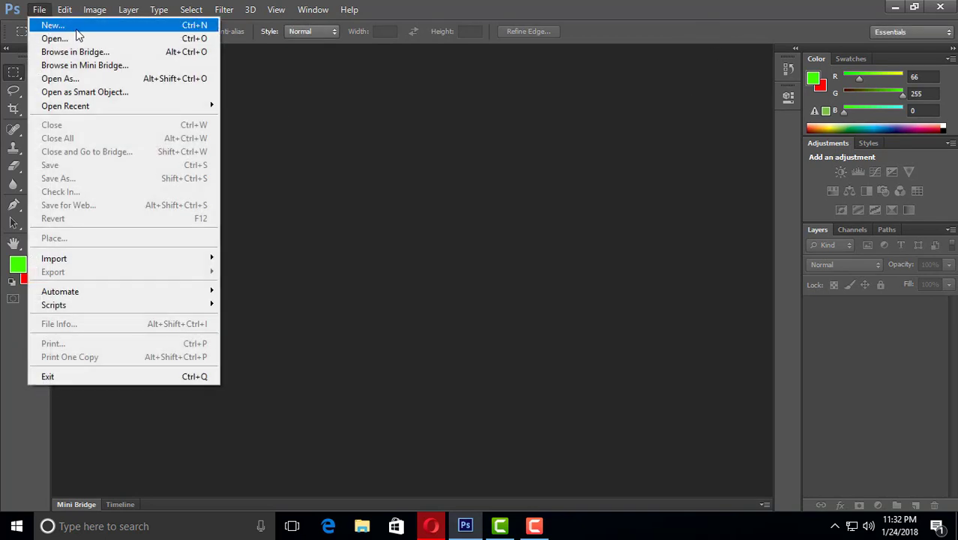
click(81, 27)
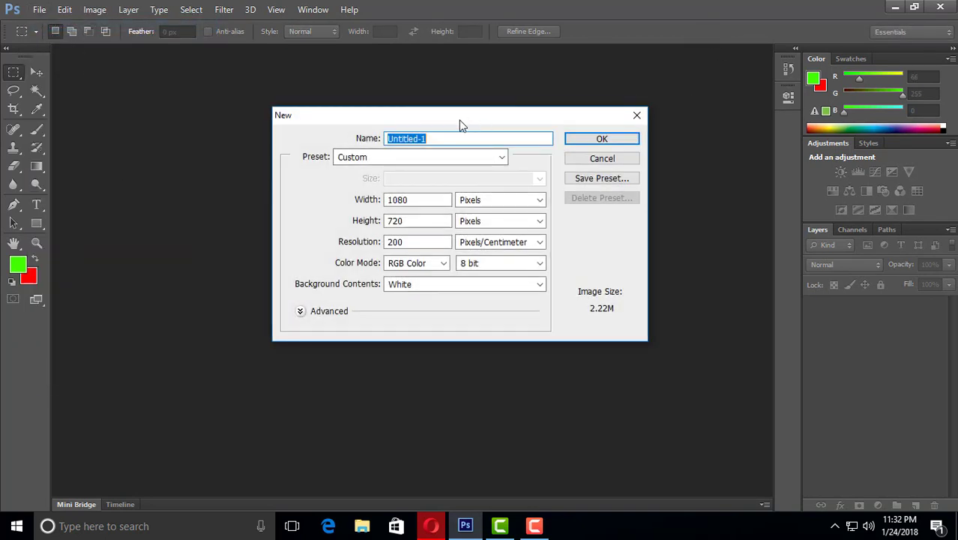
drag(463, 125, 426, 171)
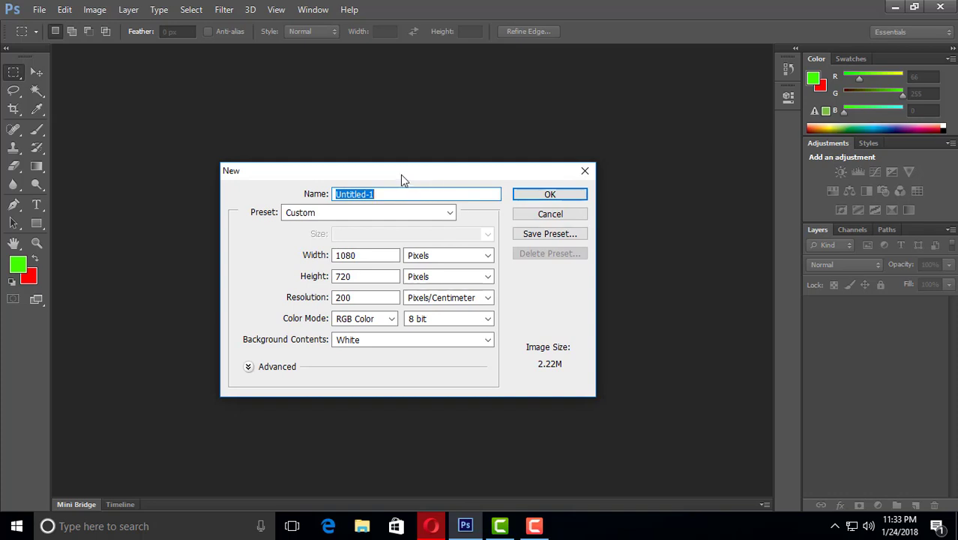
drag(401, 174, 438, 134)
text(shab)
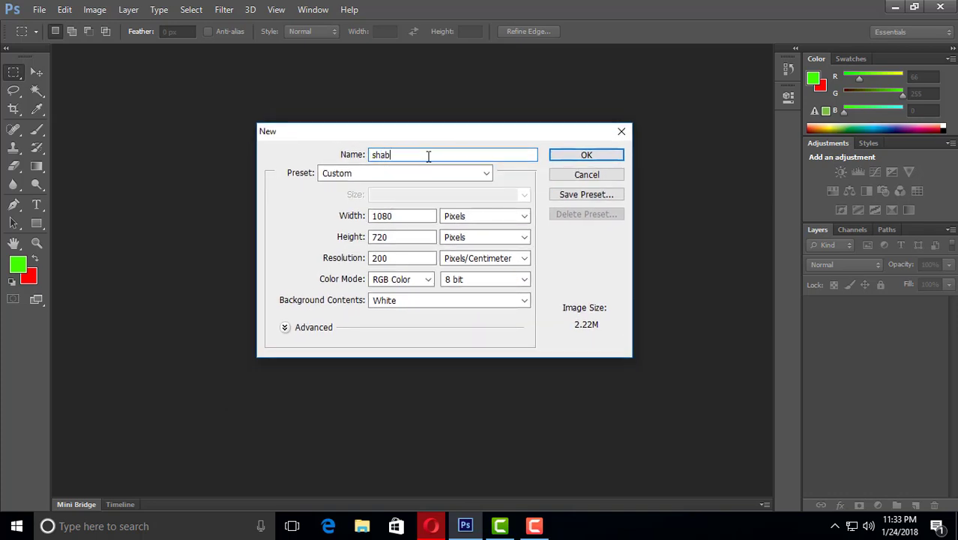
text(eer)
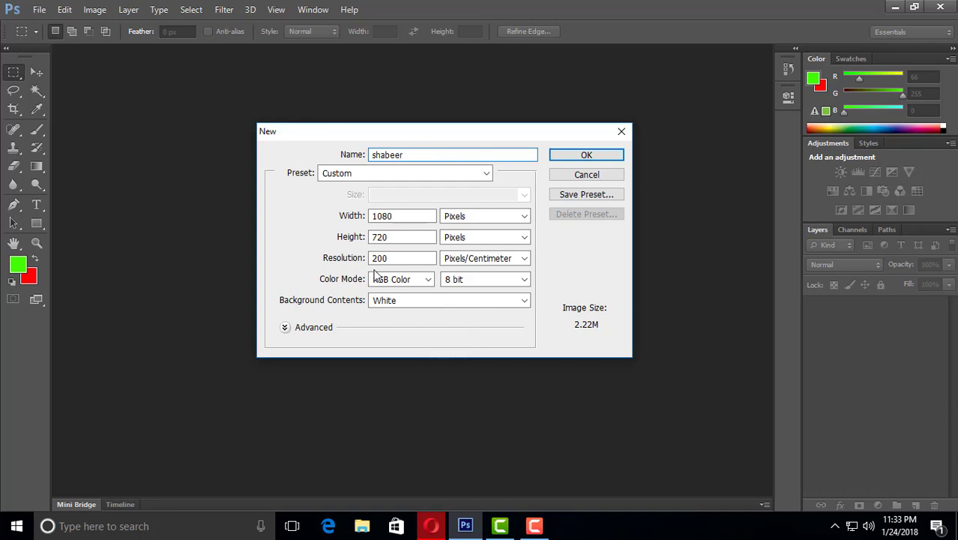
click(595, 155)
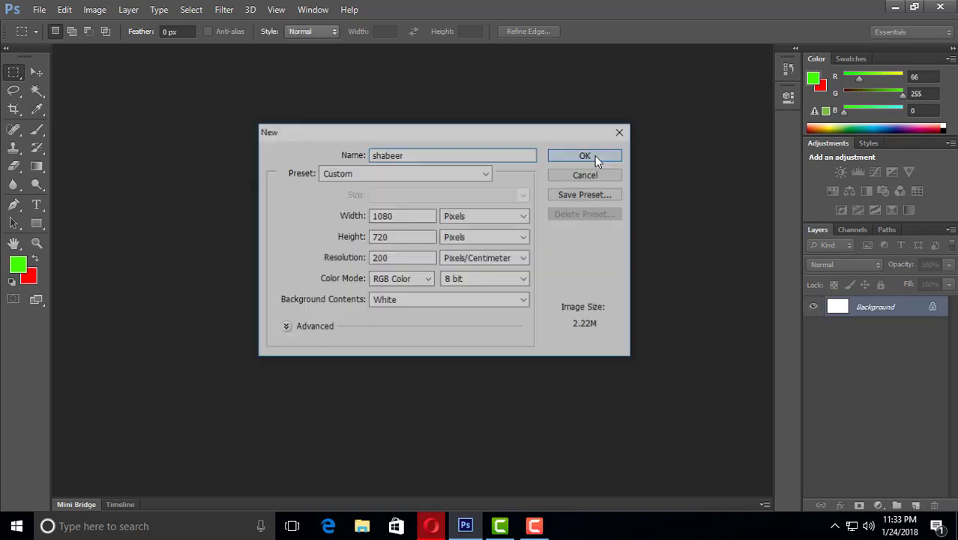
mouse_move(159, 51)
mouse_down()
mouse_move(152, 93)
mouse_move(150, 68)
mouse_up()
drag(330, 68, 416, 93)
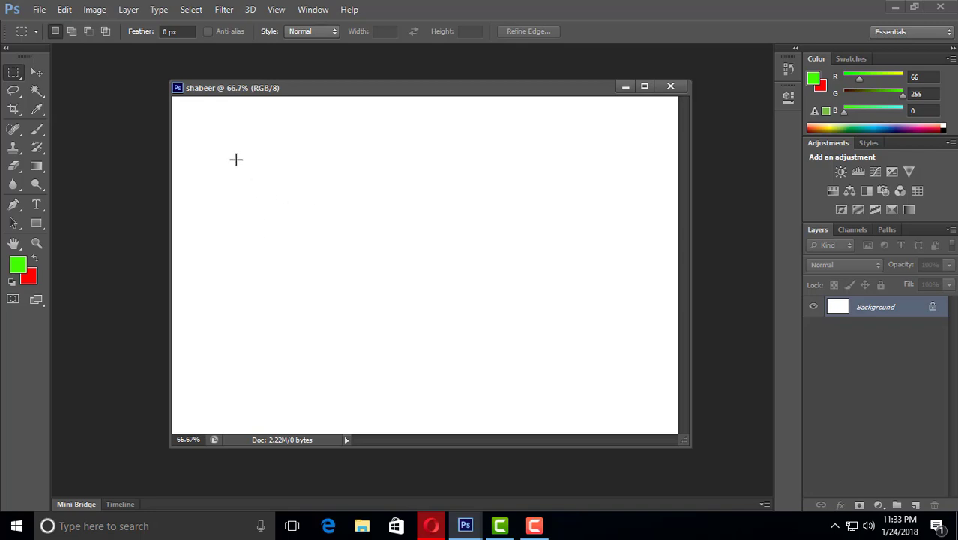
Draw a large rectangular marquee selection on the blank canvas and reposition it near the canvas centre
drag(236, 159, 577, 334)
drag(424, 255, 451, 278)
mouse_move(389, 276)
mouse_down()
mouse_move(367, 300)
mouse_move(391, 287)
mouse_move(368, 287)
mouse_move(385, 288)
mouse_move(383, 281)
mouse_up()
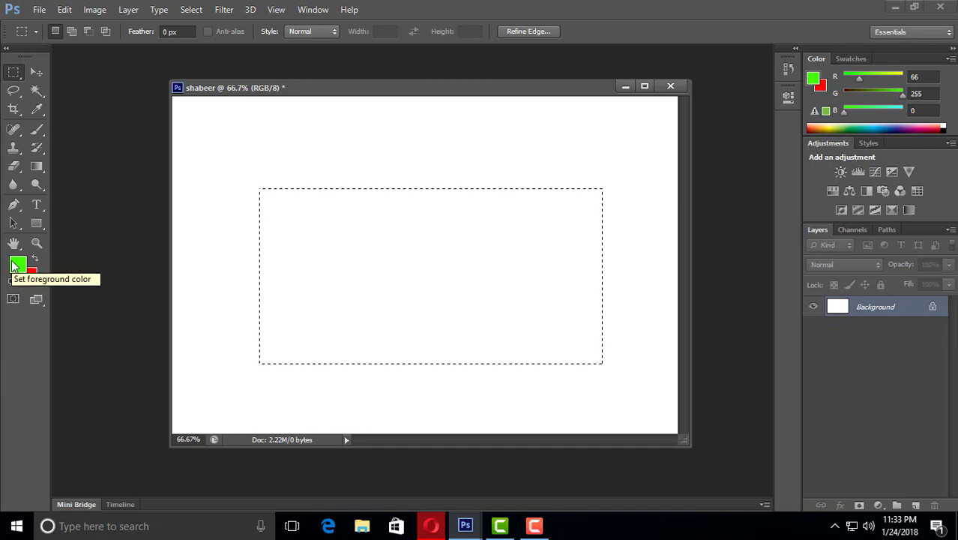
Set the foreground colour to blue 004eff
key(i)
click(21, 269)
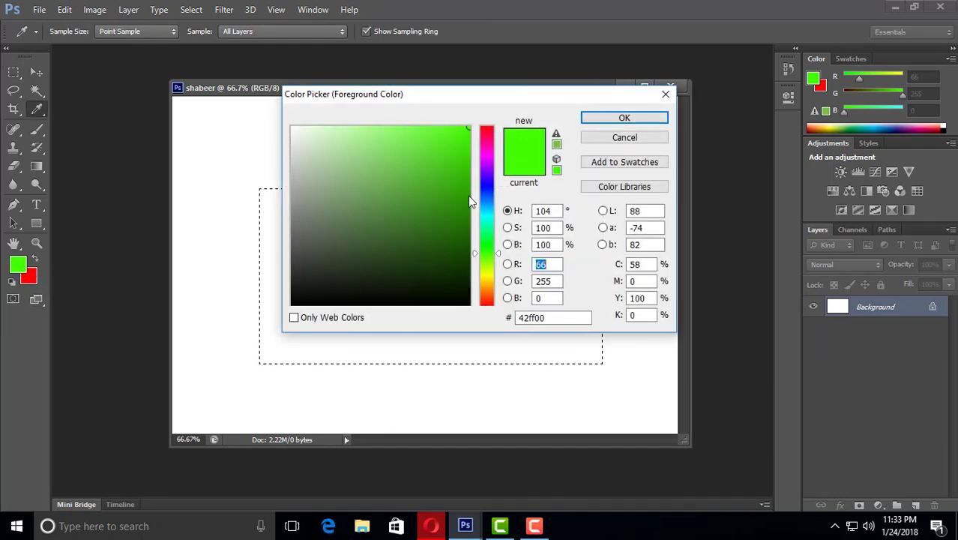
drag(480, 174, 477, 195)
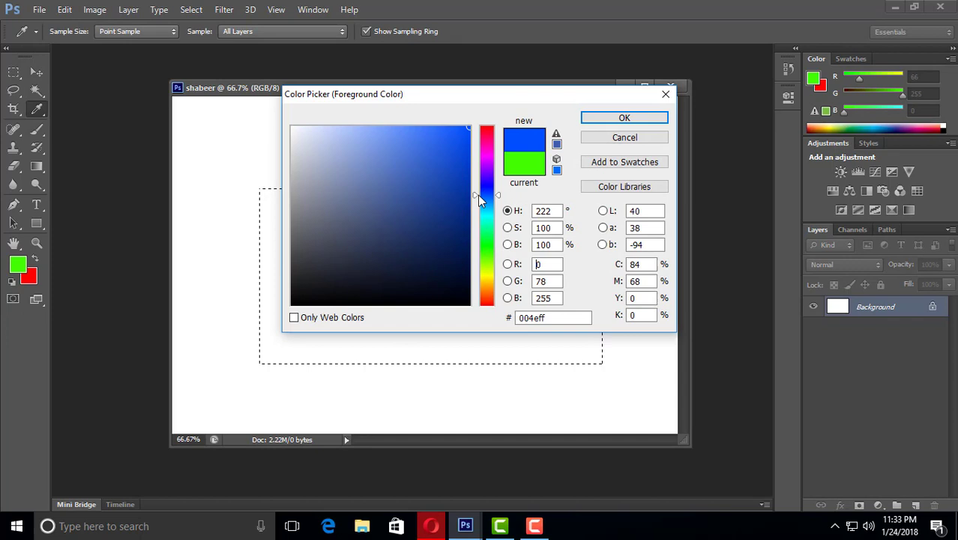
click(646, 119)
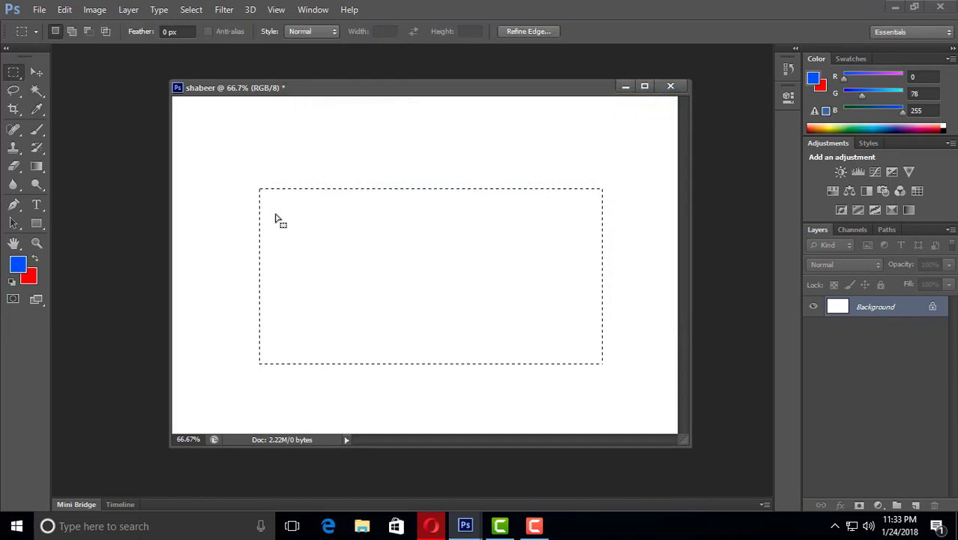
Replace the selection with a smaller, wide rectangular marquee and move it to the middle of the canvas
click(517, 92)
drag(249, 228, 561, 349)
drag(342, 253, 370, 232)
Fill the rectangular selection alternately with the blue foreground and red background colours, ending with red, and deselect it
key(alt)
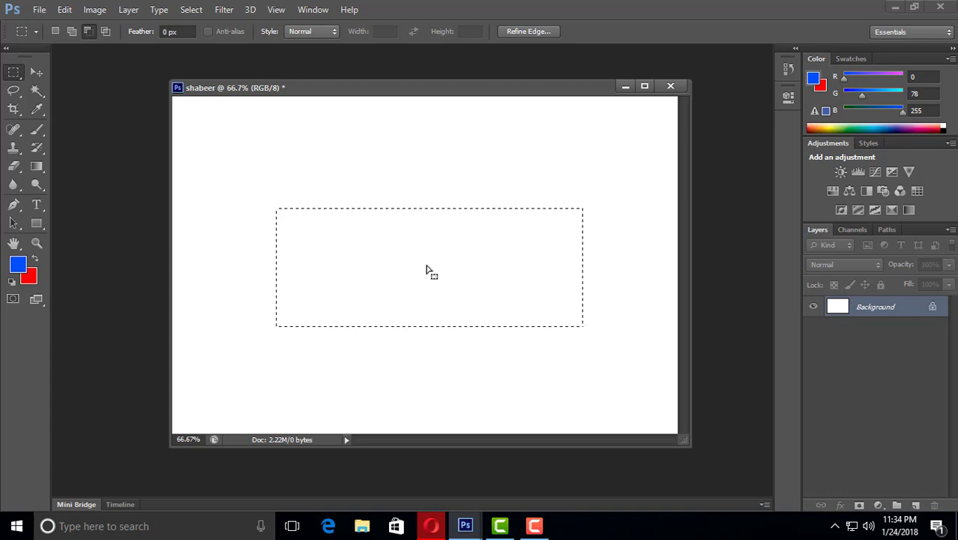
key(alt+BackSpace)
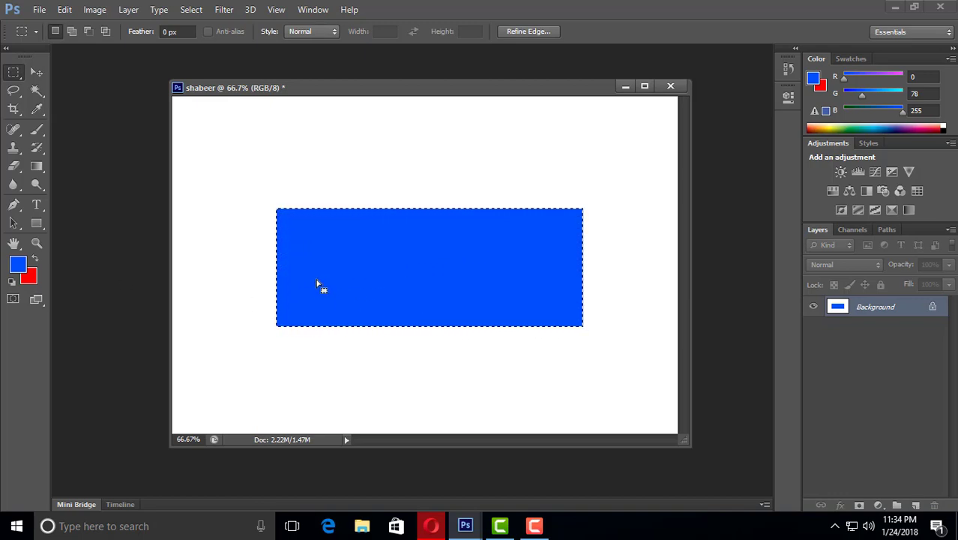
key(ctrl+BackSpace)
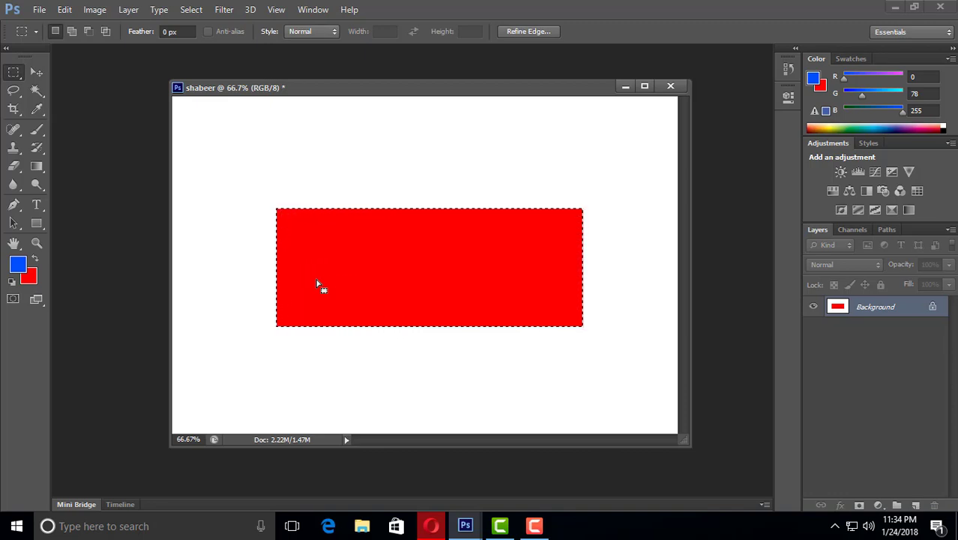
key(alt)
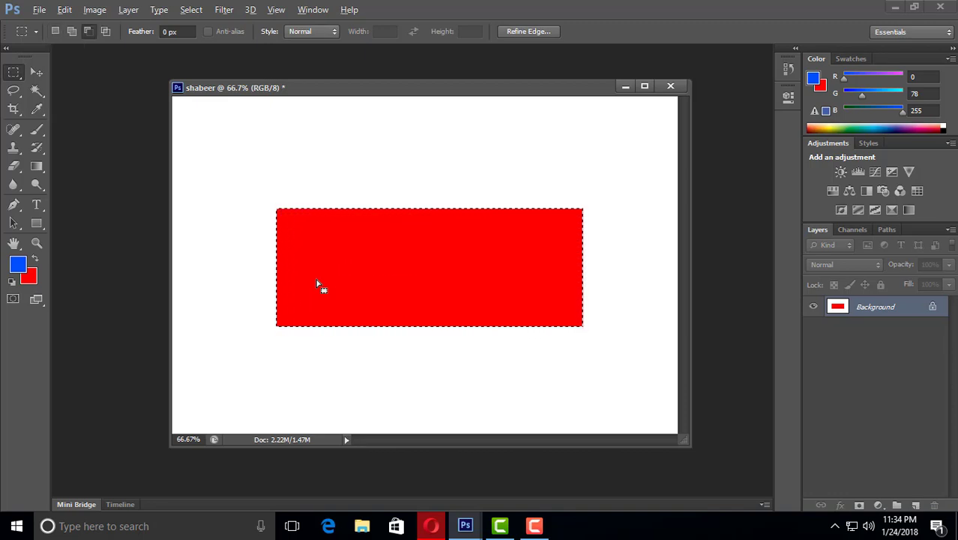
key(alt+BackSpace)
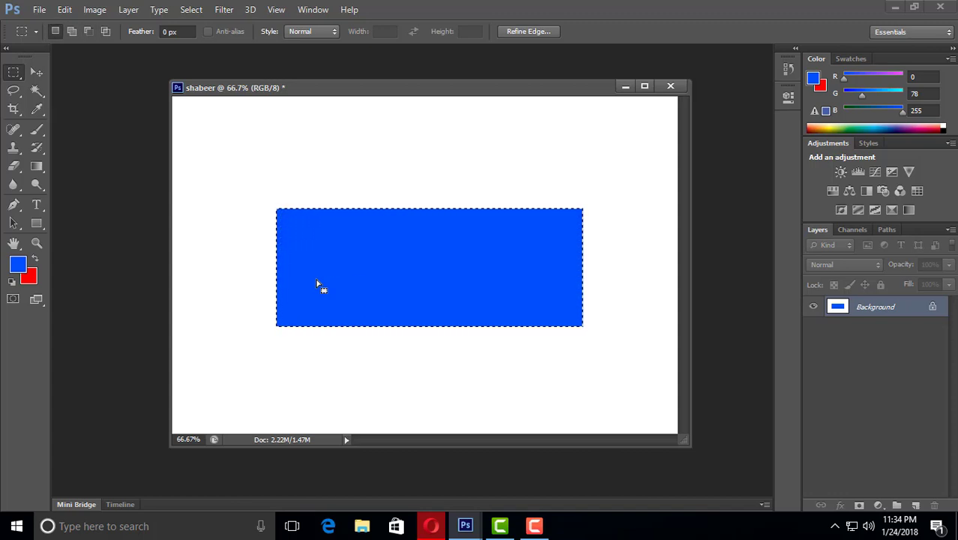
key(ctrl+BackSpace)
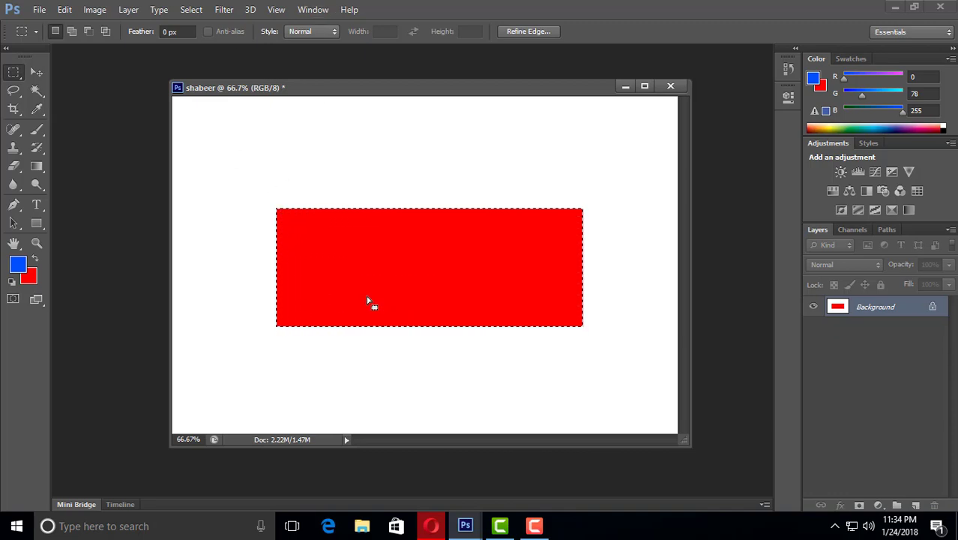
click(42, 71)
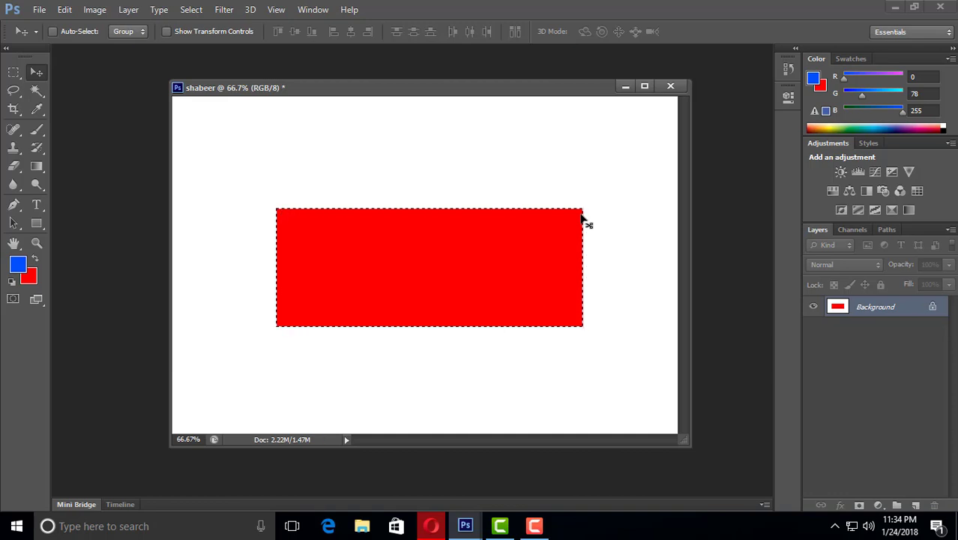
key(ctrl+d)
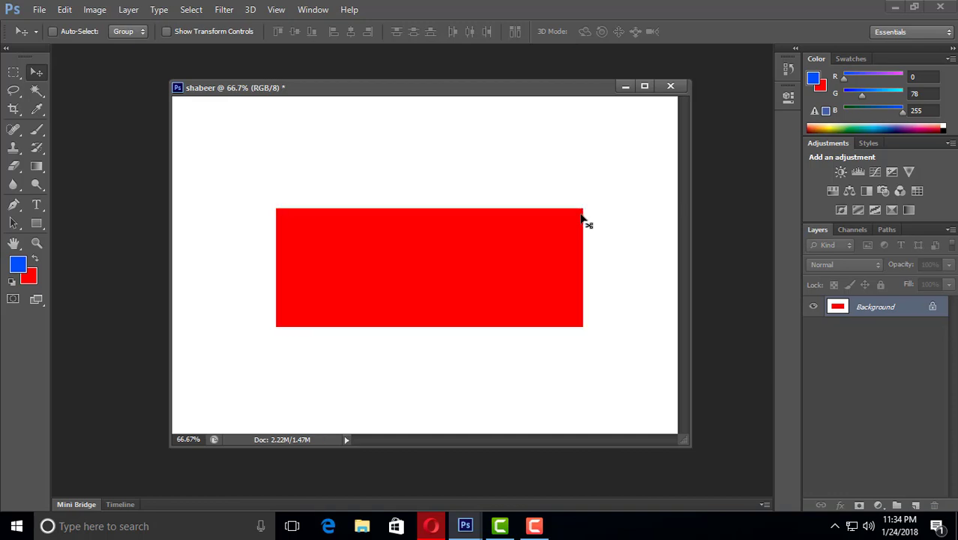
click(74, 9)
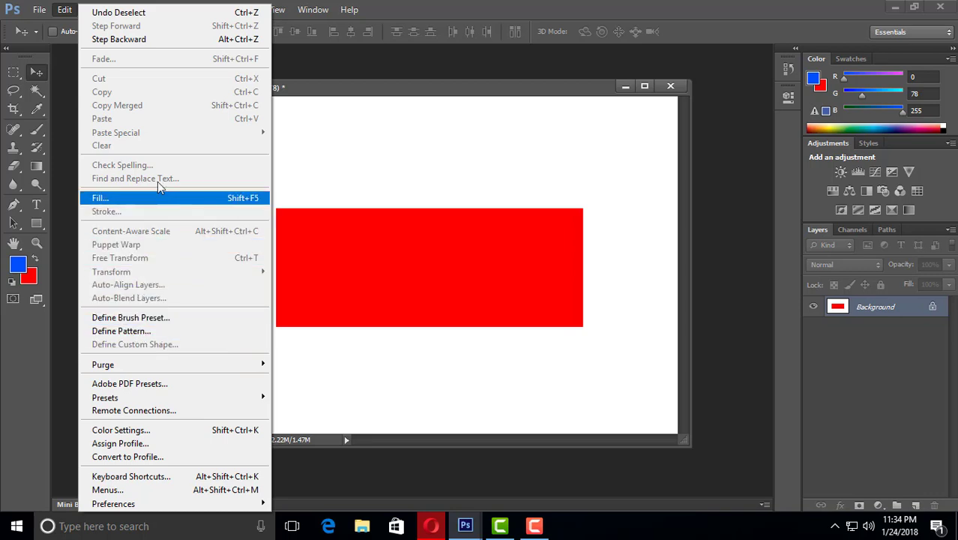
click(66, 10)
click(94, 9)
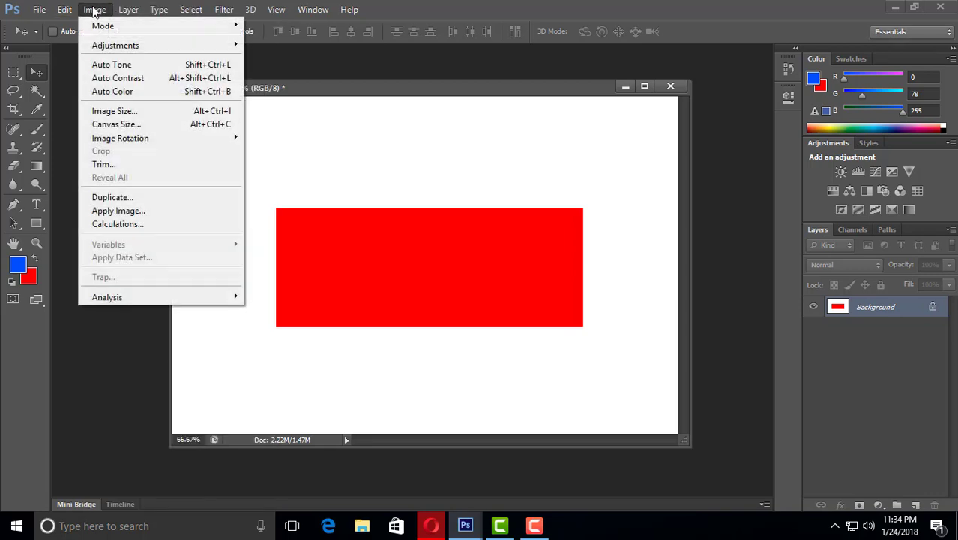
click(472, 244)
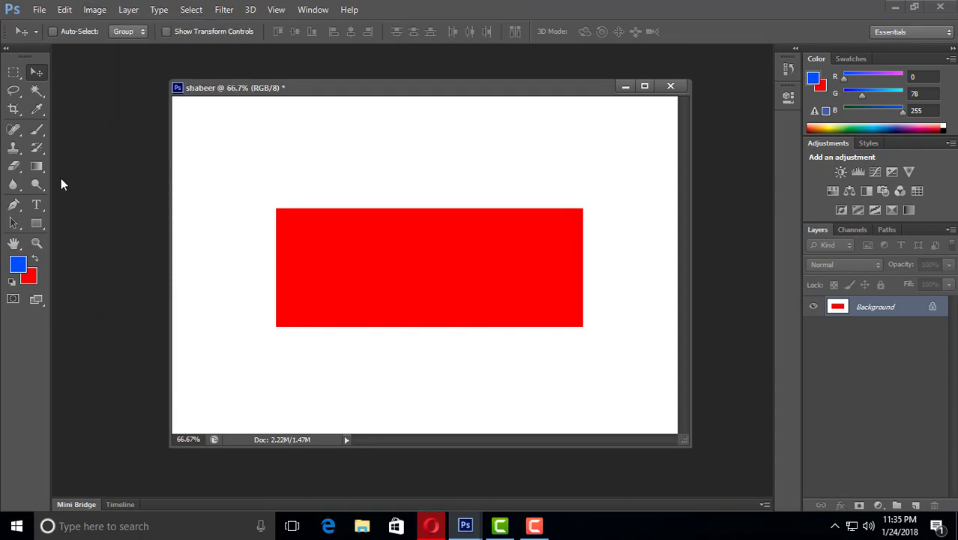
Step back through the history to undo the deselection, the colour fills and the selection move
key(ctrl+alt+z)
key(ctrl+alt+z)
key(ctrl+alt+z)
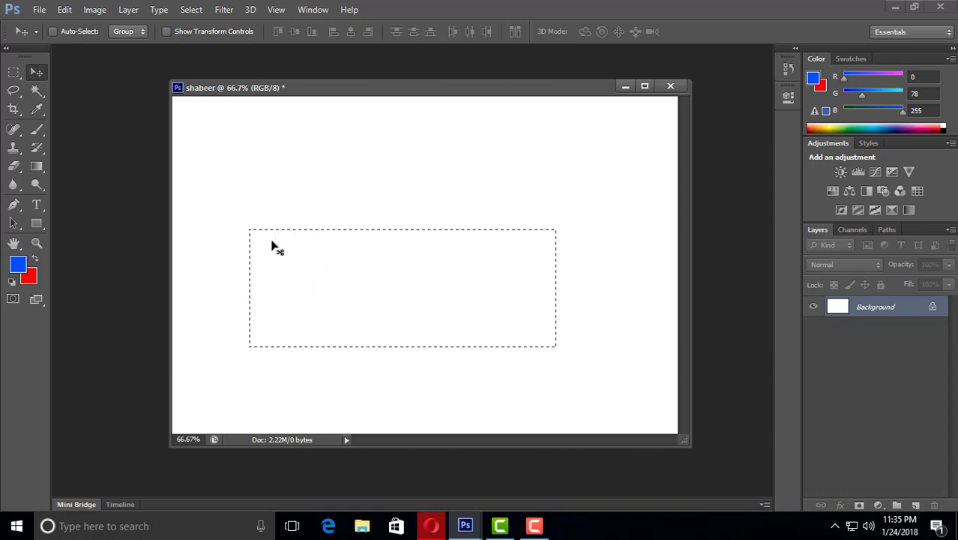
Clear the old selection, draw a nearly square rectangular marquee and move it to the centre of the canvas
click(13, 72)
click(303, 271)
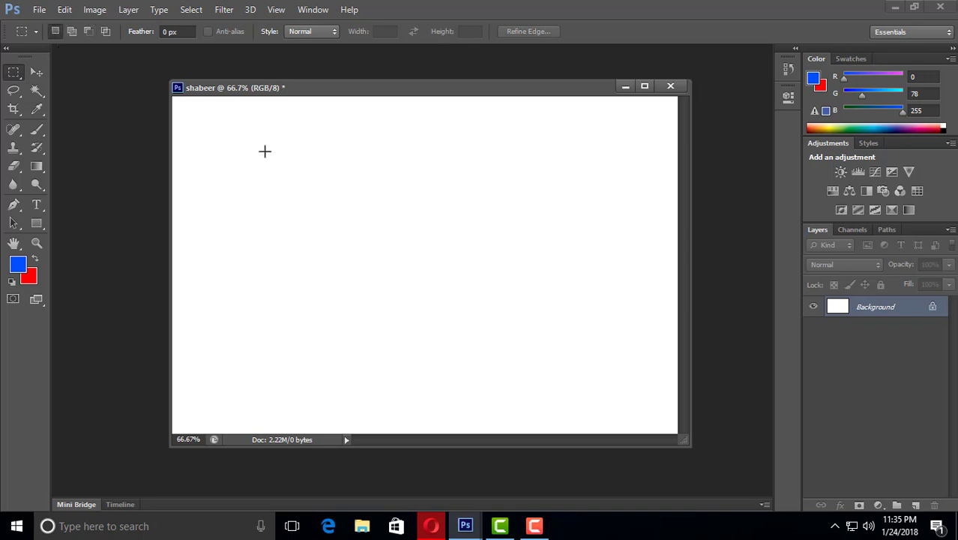
drag(264, 152, 512, 352)
mouse_move(363, 246)
mouse_down()
mouse_move(456, 301)
mouse_move(400, 246)
mouse_move(452, 280)
mouse_up()
click(36, 72)
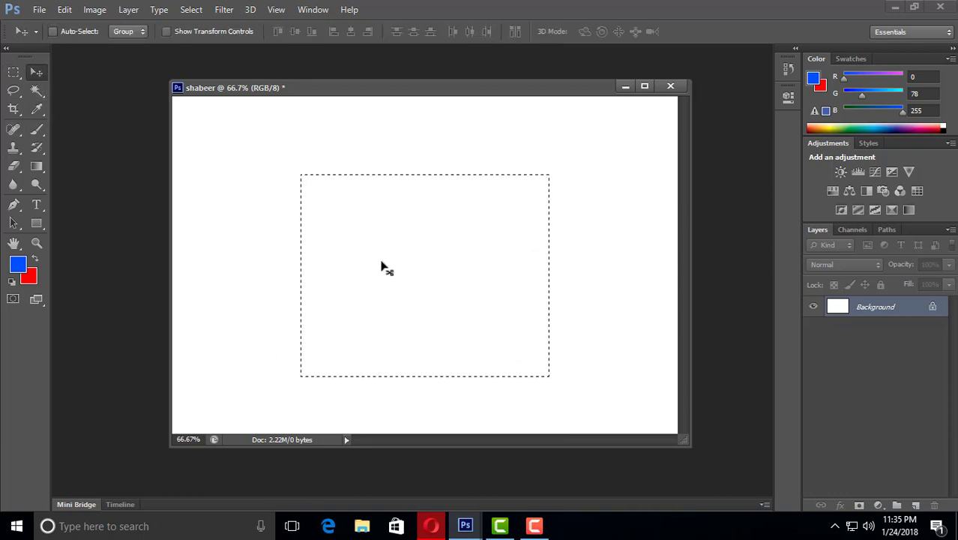
Clear the selection and, in Add to selection mode, combine overlapping rectangles into a diagonal staircase plus a small separate rectangle to its upper right
click(13, 72)
click(317, 256)
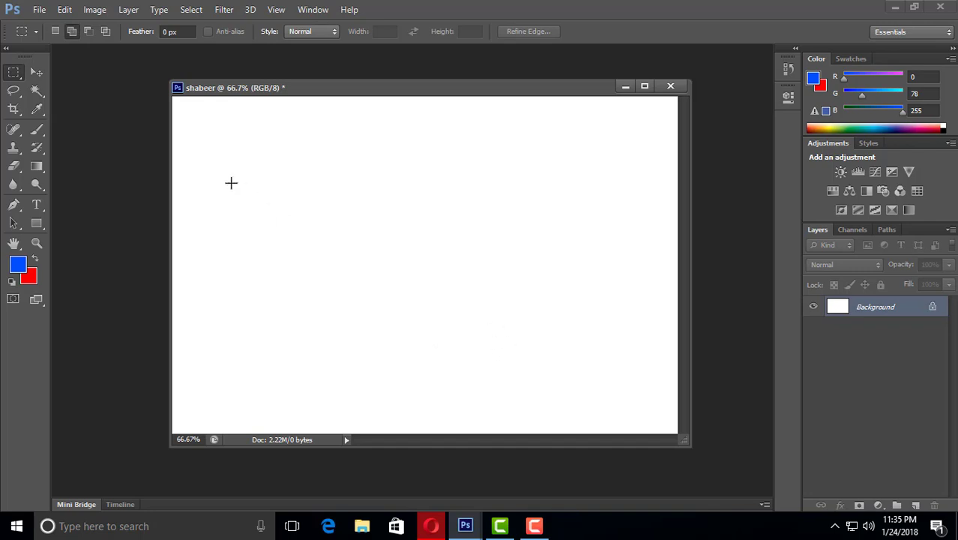
drag(231, 182, 378, 302)
drag(313, 217, 475, 354)
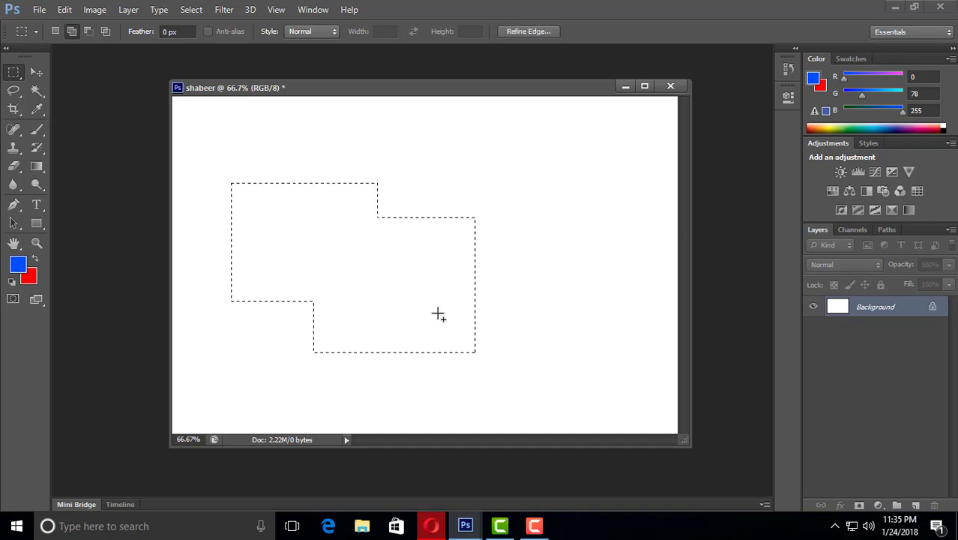
drag(411, 287, 545, 397)
drag(503, 332, 653, 431)
drag(210, 143, 377, 260)
drag(253, 117, 403, 241)
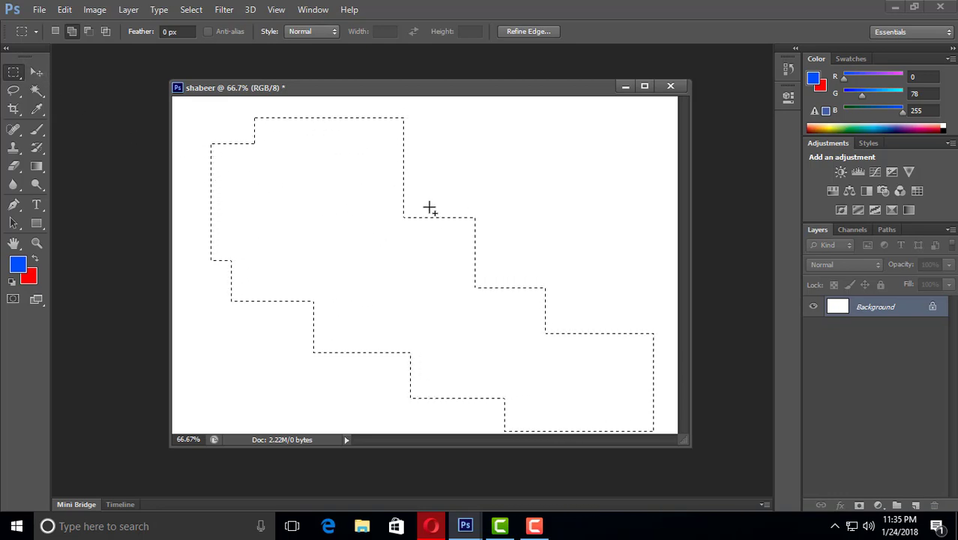
drag(499, 171, 543, 220)
click(36, 72)
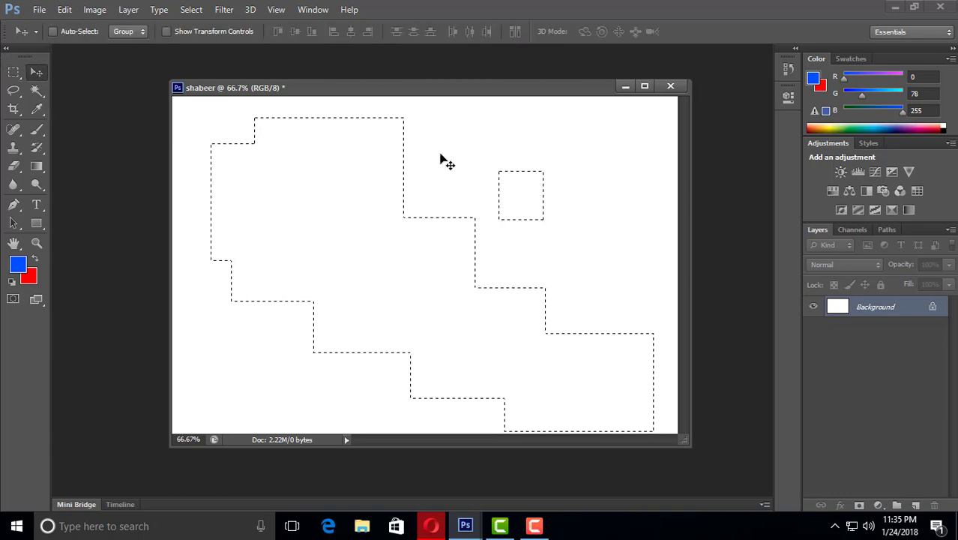
click(518, 180)
click(461, 209)
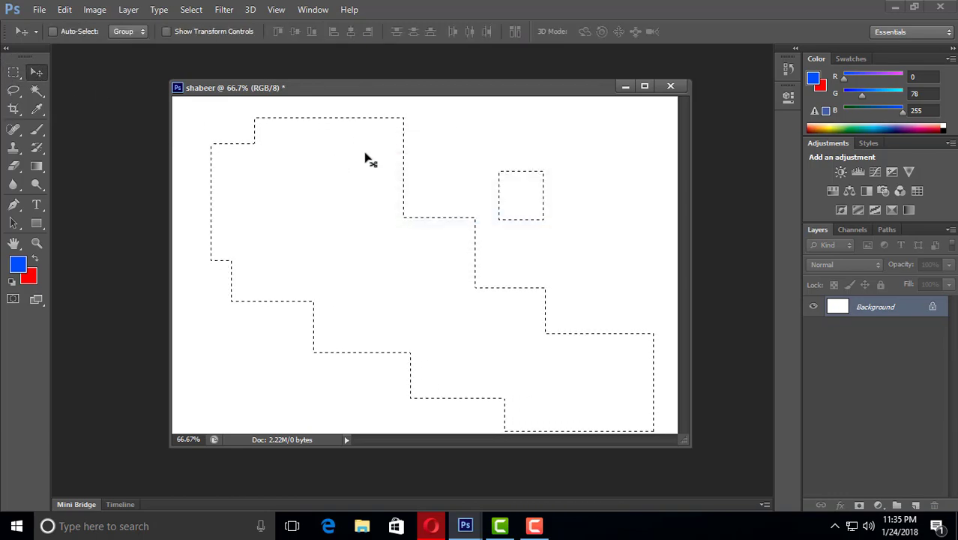
Clear the combined selection and set the Rectangular Marquee tool to Subtract from selection mode
click(13, 72)
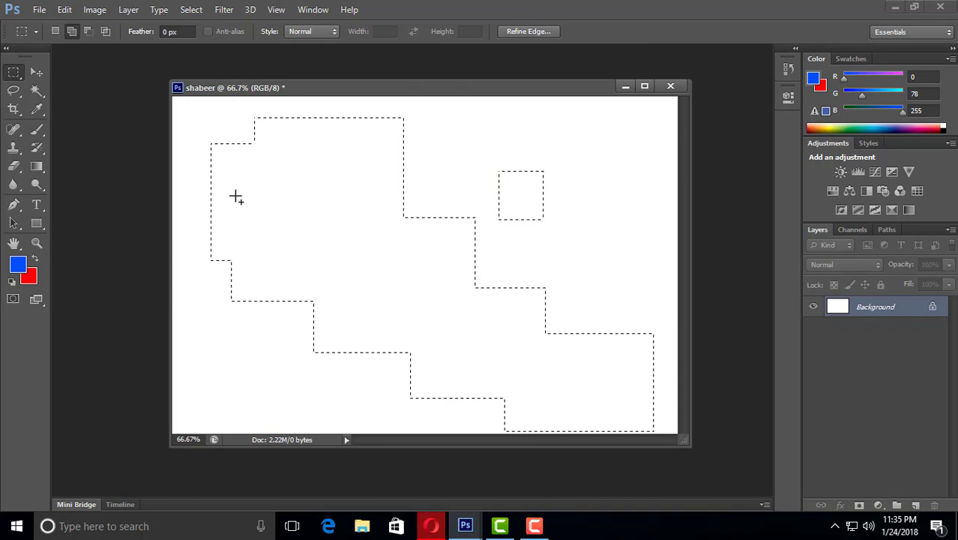
click(236, 196)
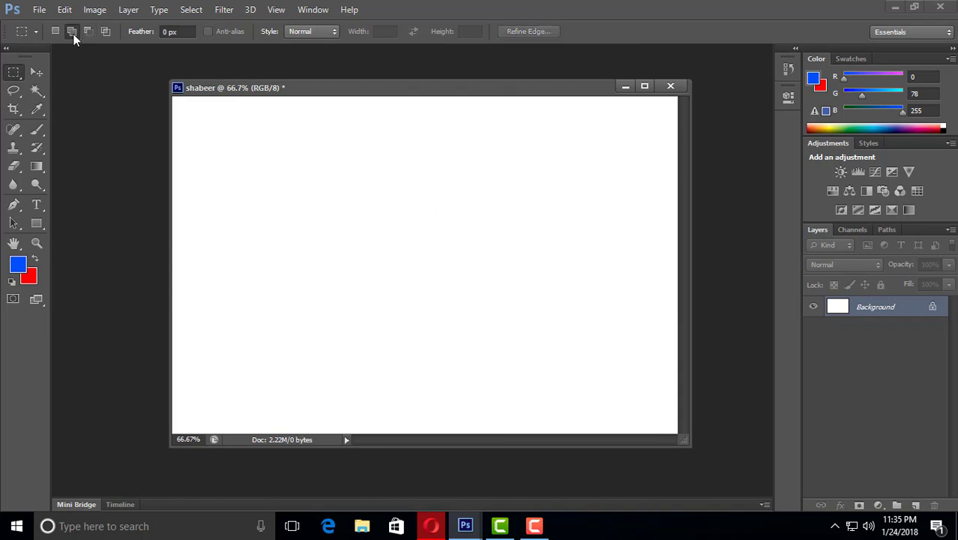
click(94, 34)
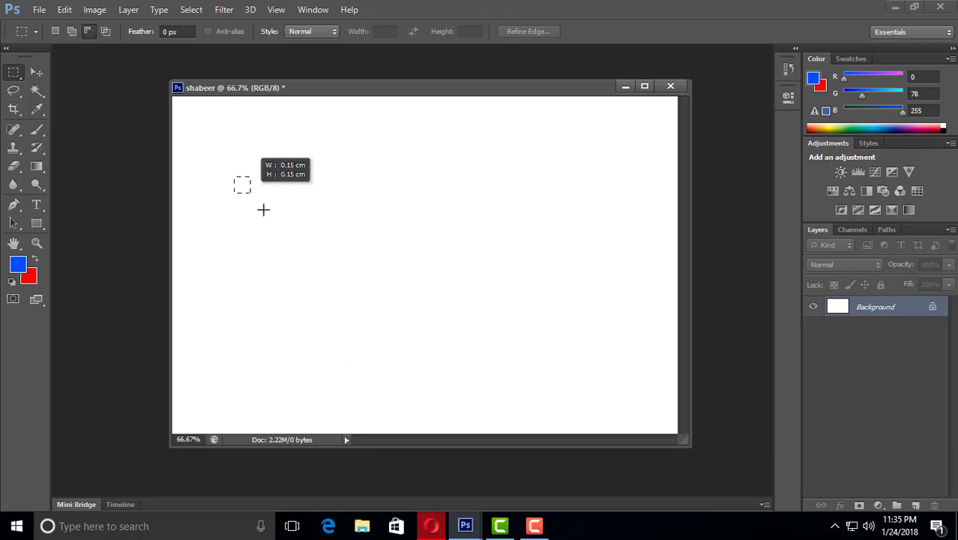
Draw a rectangular marquee in the canvas's upper-left area and subtract overlapping rectangles from its lower-right corner, right part and finally the whole remainder
drag(263, 209, 366, 297)
drag(293, 205, 457, 334)
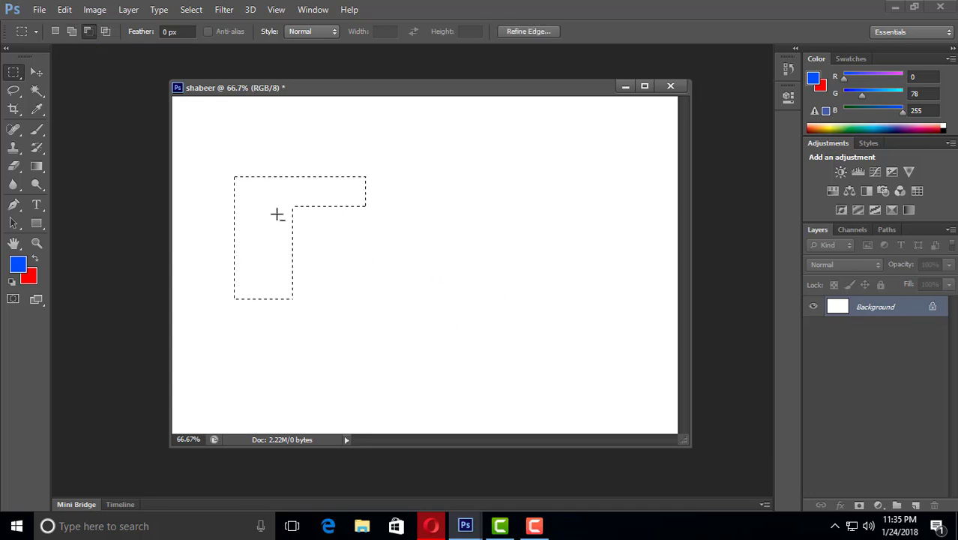
drag(258, 220, 387, 318)
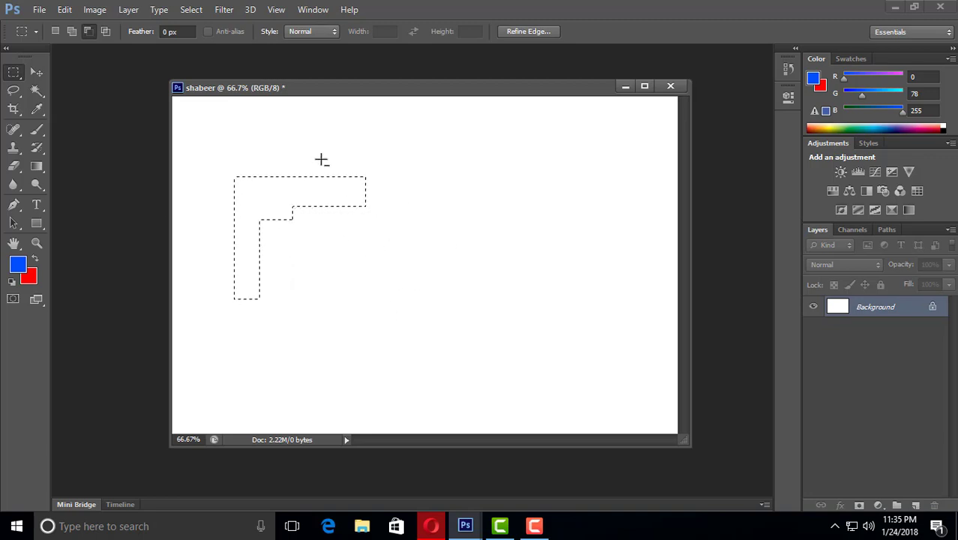
drag(281, 122, 543, 351)
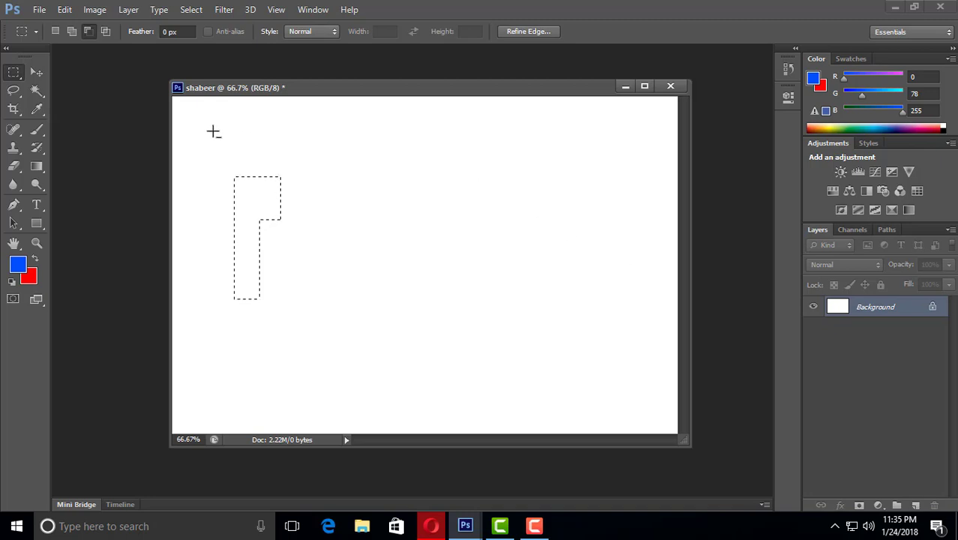
drag(196, 132, 419, 364)
click(470, 208)
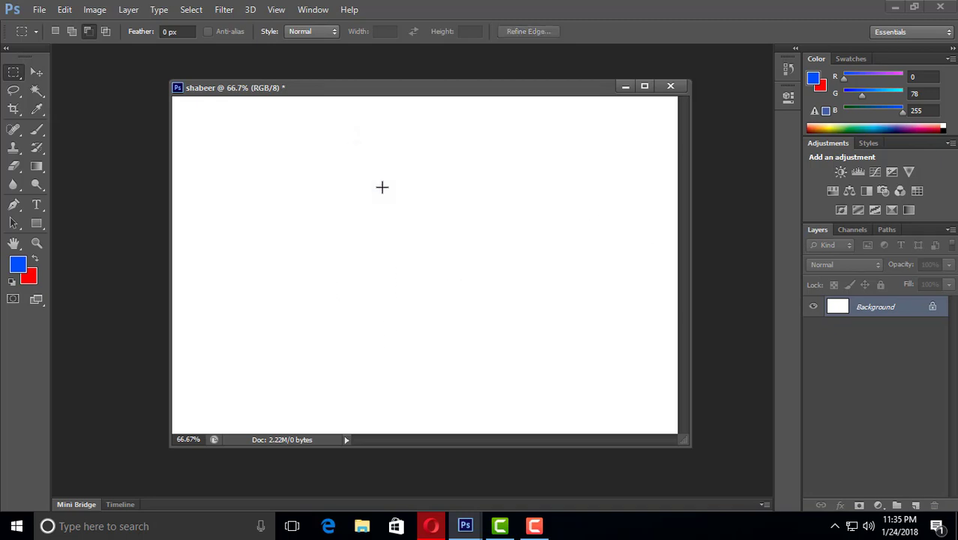
Draw a large rectangular marquee from the canvas's left edge and subtract two rectangles from its lower-right corner, leaving an L shape
drag(174, 126, 438, 305)
drag(301, 194, 535, 376)
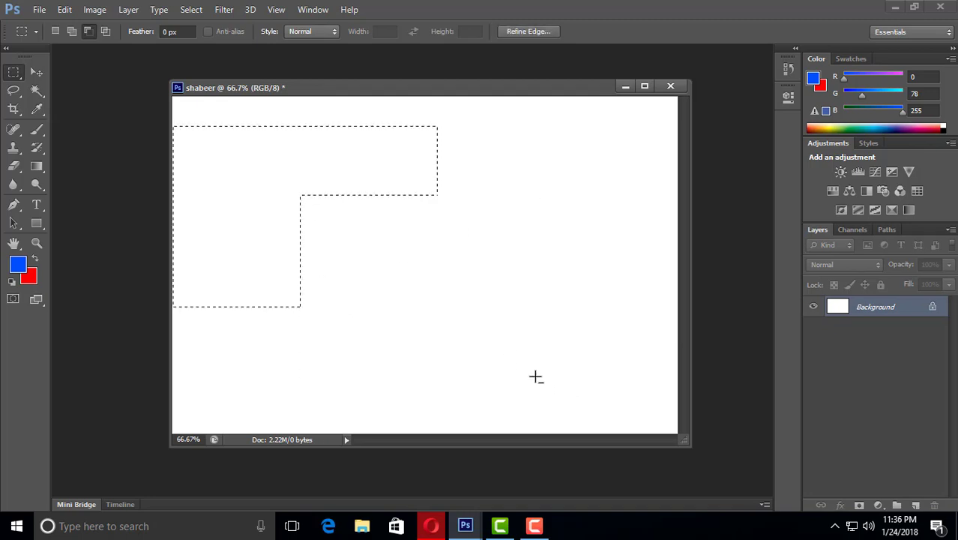
drag(237, 167, 450, 313)
click(36, 72)
click(14, 72)
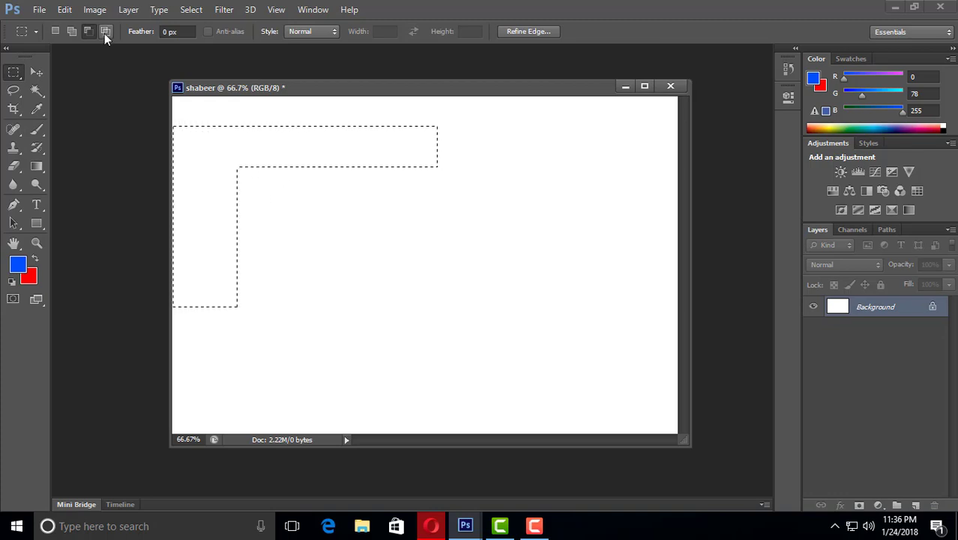
Clear the L-shaped selection and, in Intersect with selection mode, draw a rectangle, intersect it with two overlapping rectangles and finally a non-overlapping one
key(ctrl+d)
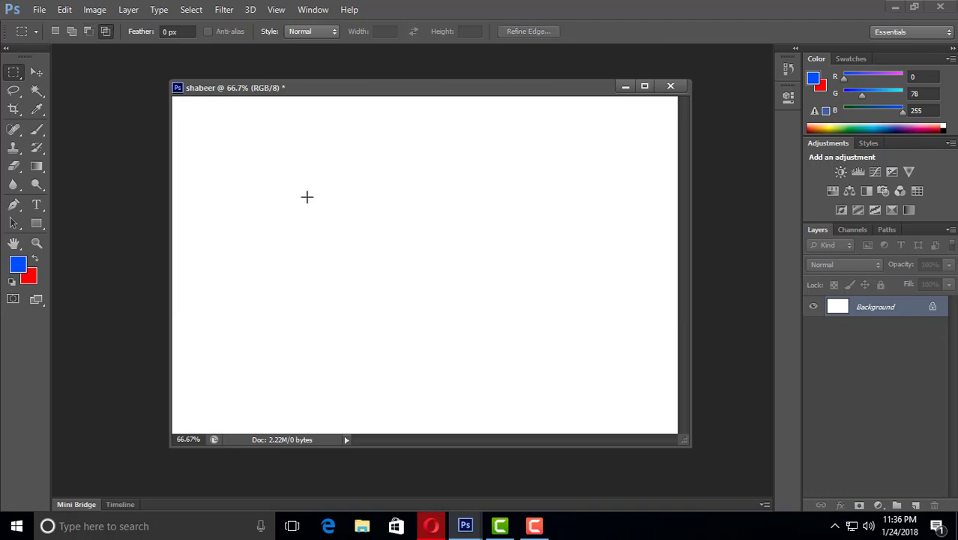
drag(248, 167, 497, 343)
drag(378, 236, 633, 426)
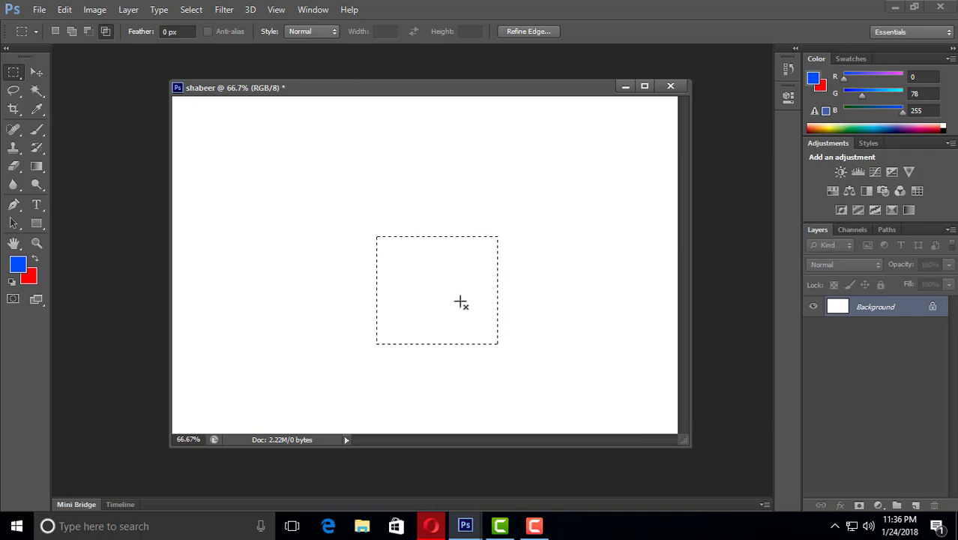
drag(445, 142, 571, 323)
click(390, 160)
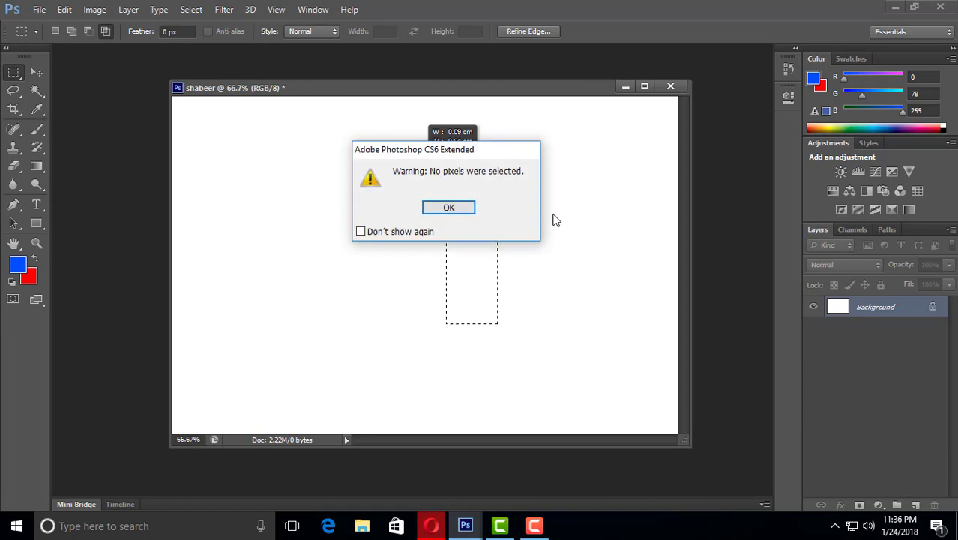
click(447, 207)
With the Rectangular Marquee tool, draw a fresh rectangle near the canvas centre and intersect it with smaller rectangles, ending with a non-overlapping one
click(35, 73)
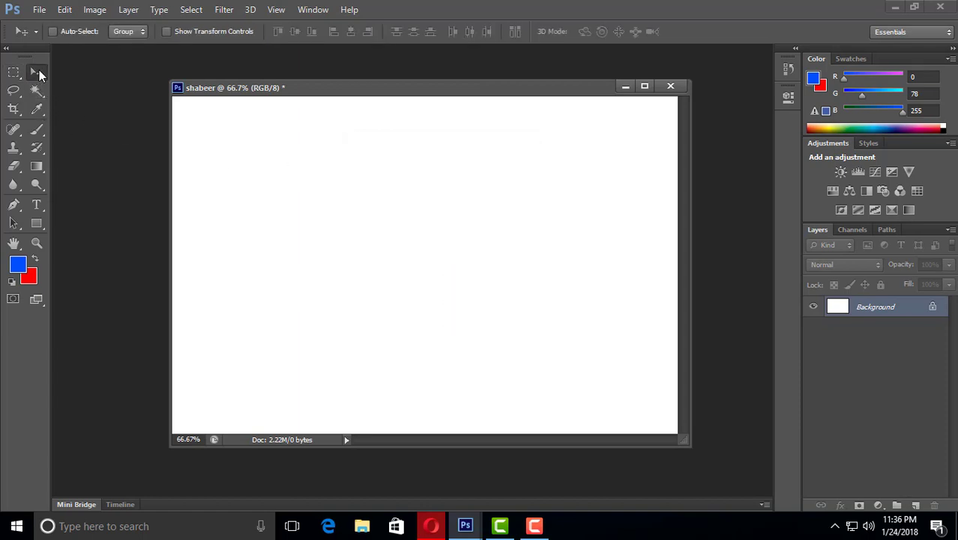
click(17, 73)
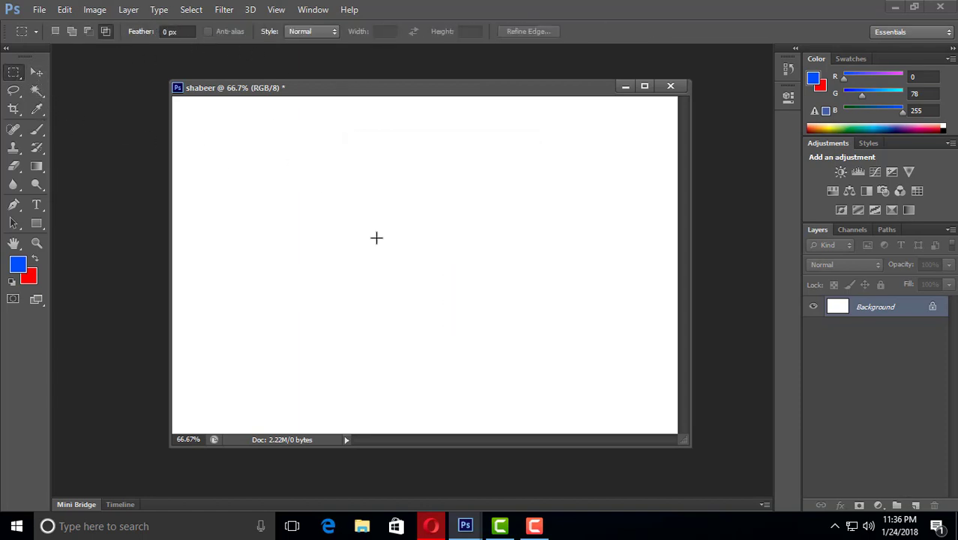
drag(263, 173, 497, 353)
drag(316, 220, 473, 304)
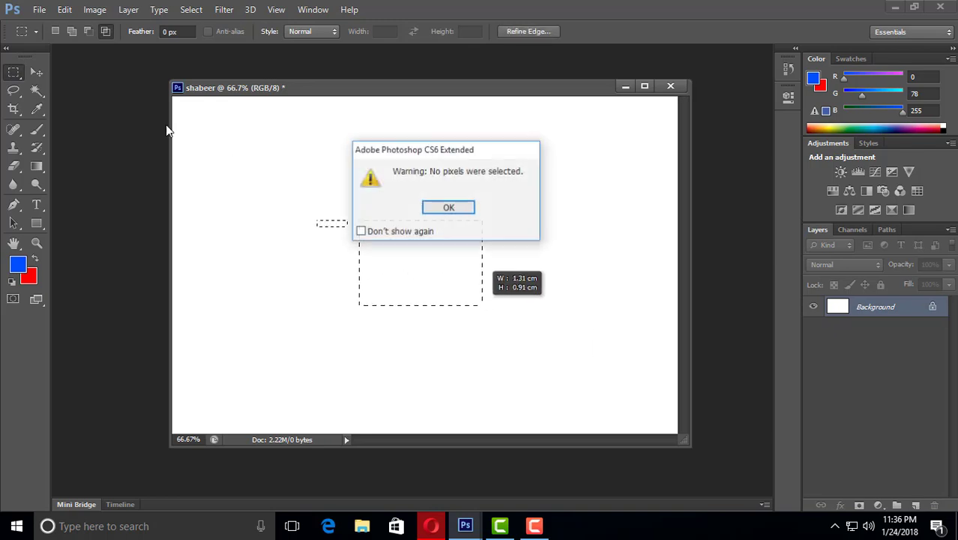
click(432, 205)
In New selection mode, draw a rectangular marquee at the canvas centre, fill it with the blue foreground colour and deselect
drag(329, 187, 504, 321)
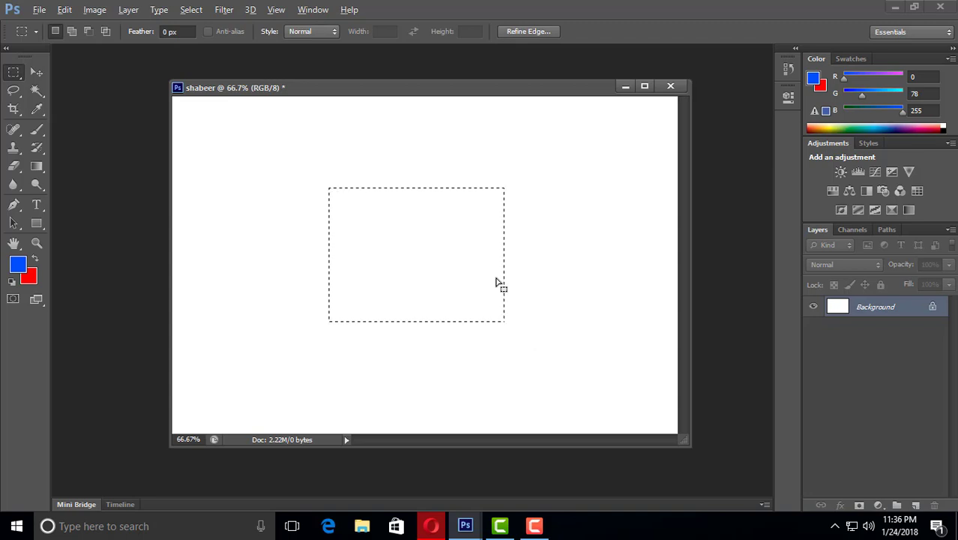
key(alt+BackSpace)
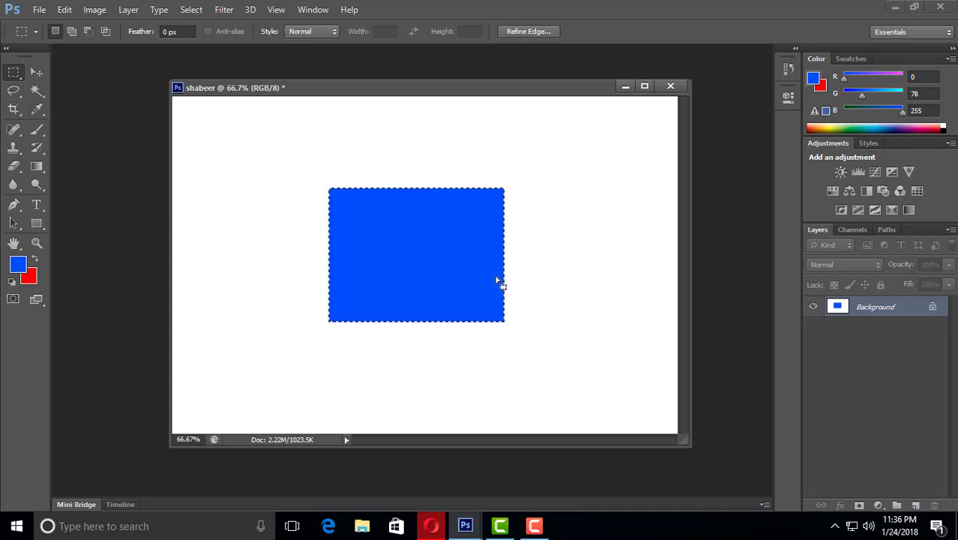
click(535, 261)
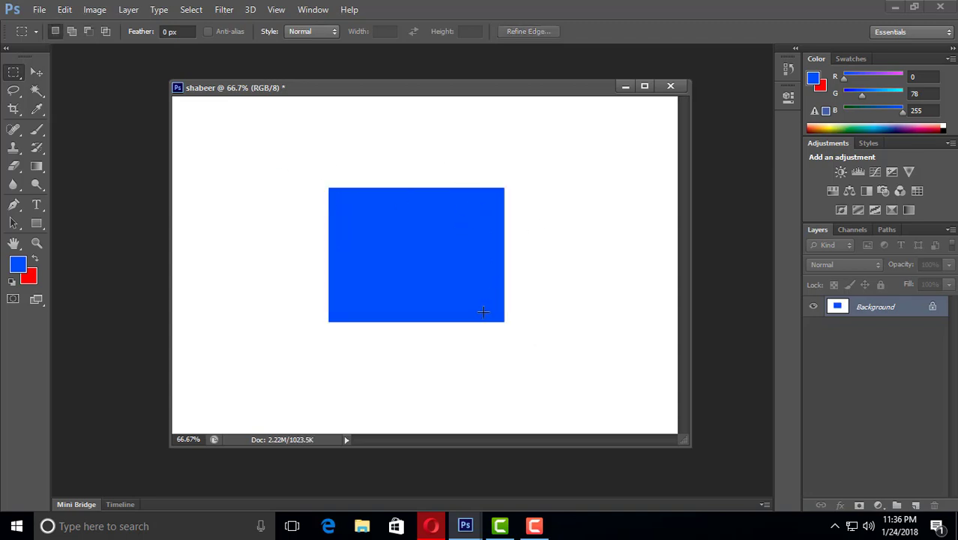
key(v)
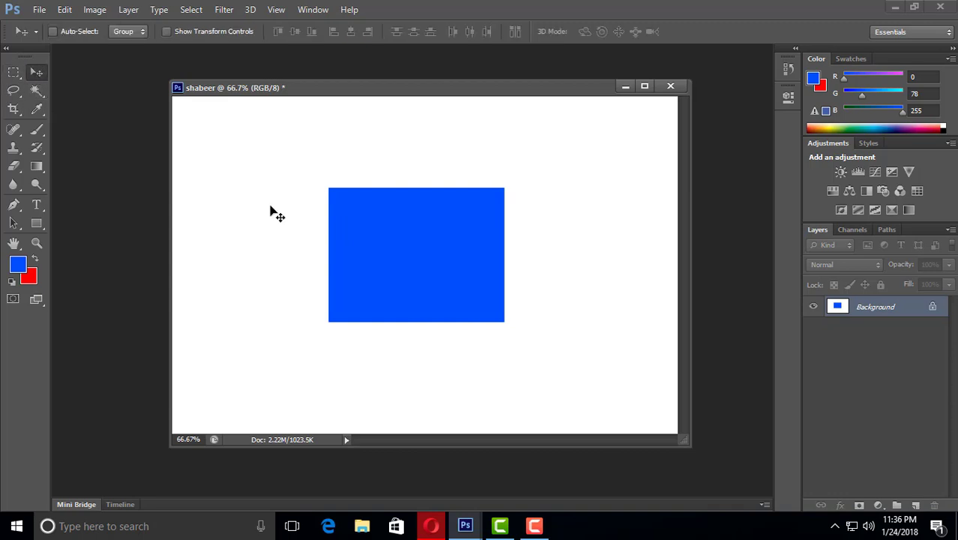
Step back through the history to undo the deselection, the blue fill and the central rectangular selection
key(ctrl+alt+z)
key(ctrl+alt+z)
key(ctrl+alt+z)
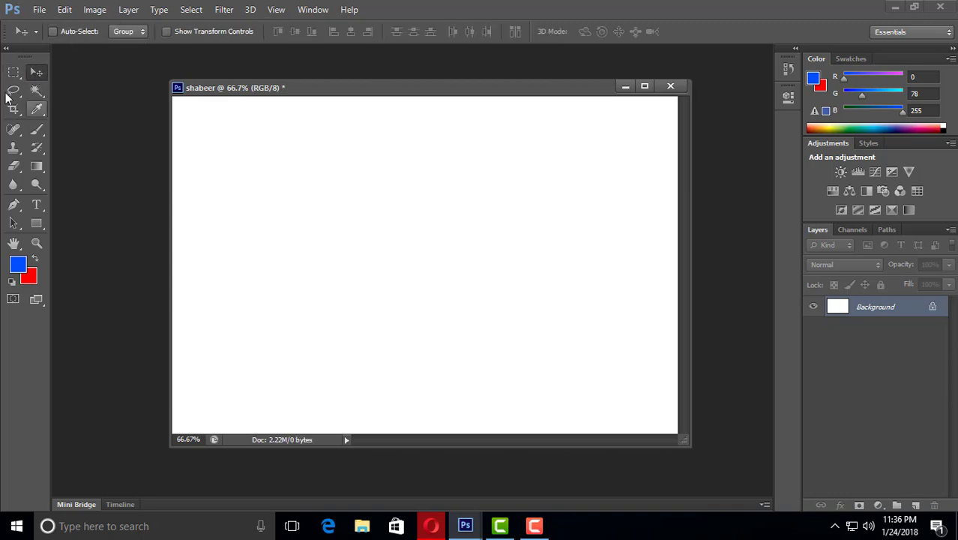
With the Rectangular Marquee feather set to 20 px, select a large rectangle left of centre, fill it with the red background colour and deselect
click(14, 72)
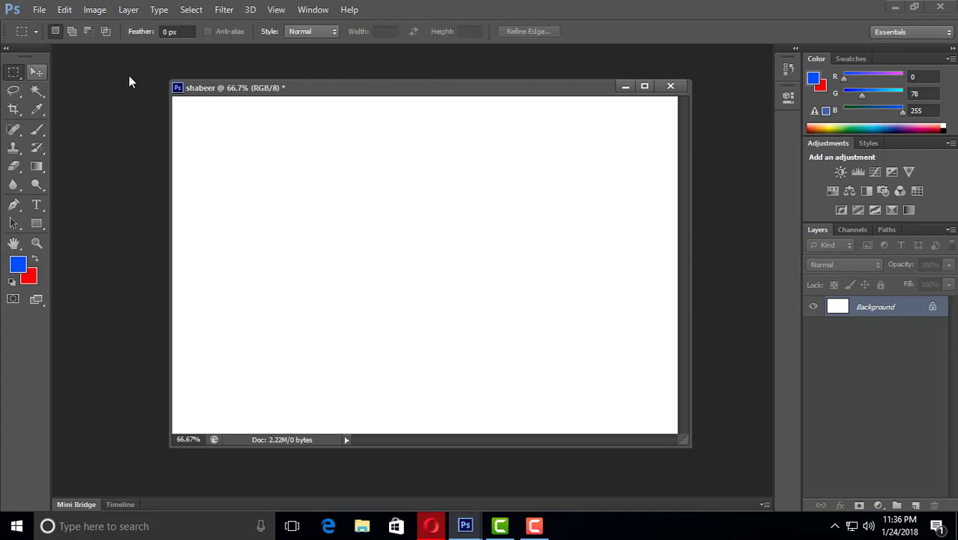
click(166, 32)
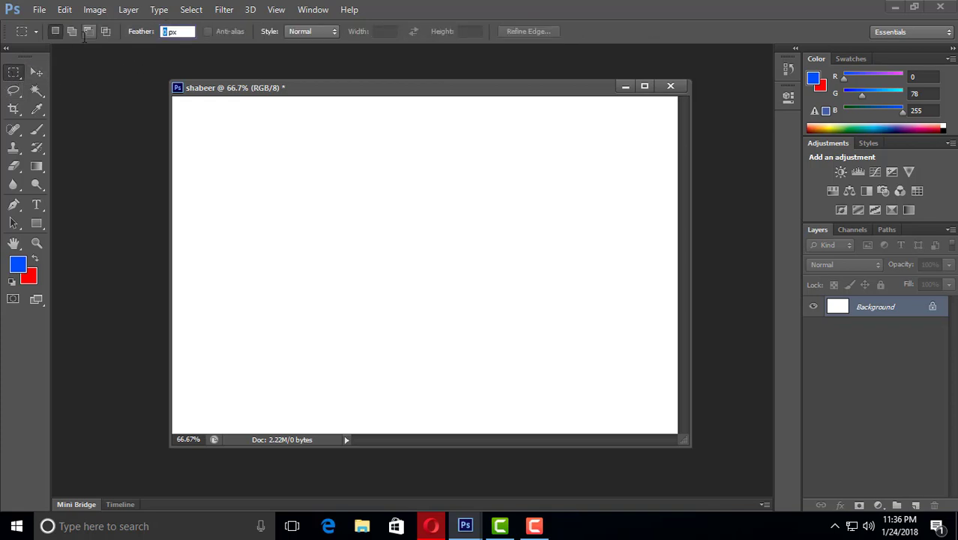
key(Return)
drag(256, 171, 495, 334)
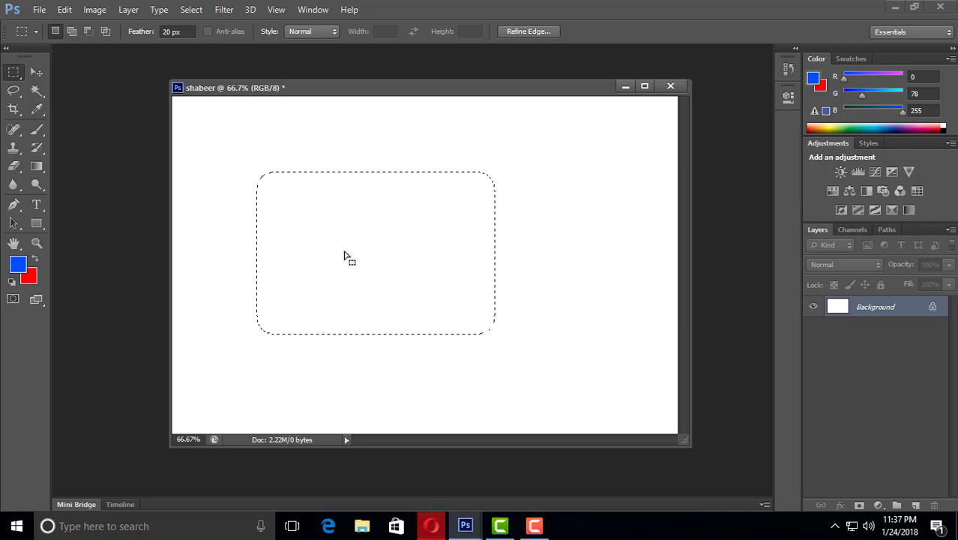
key(ctrl+BackSpace)
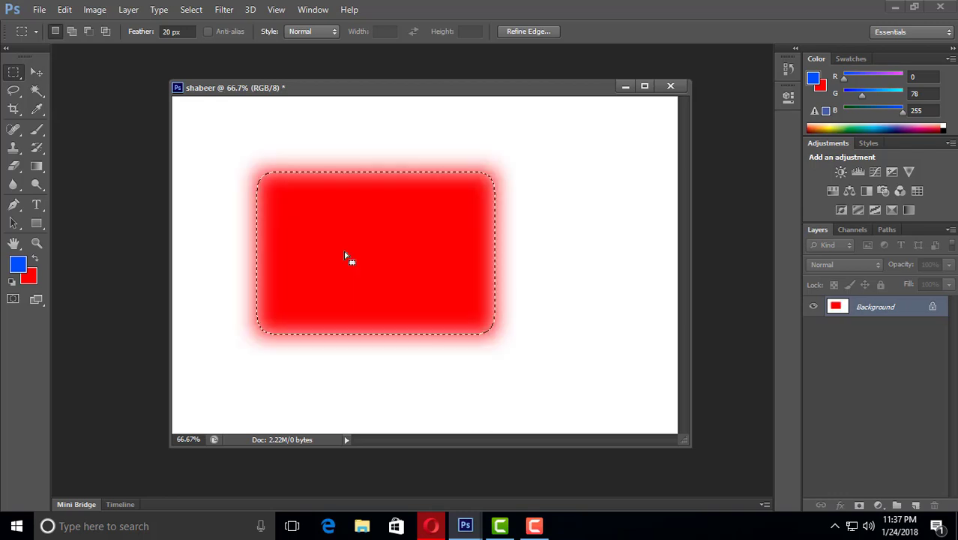
key(ctrl+d)
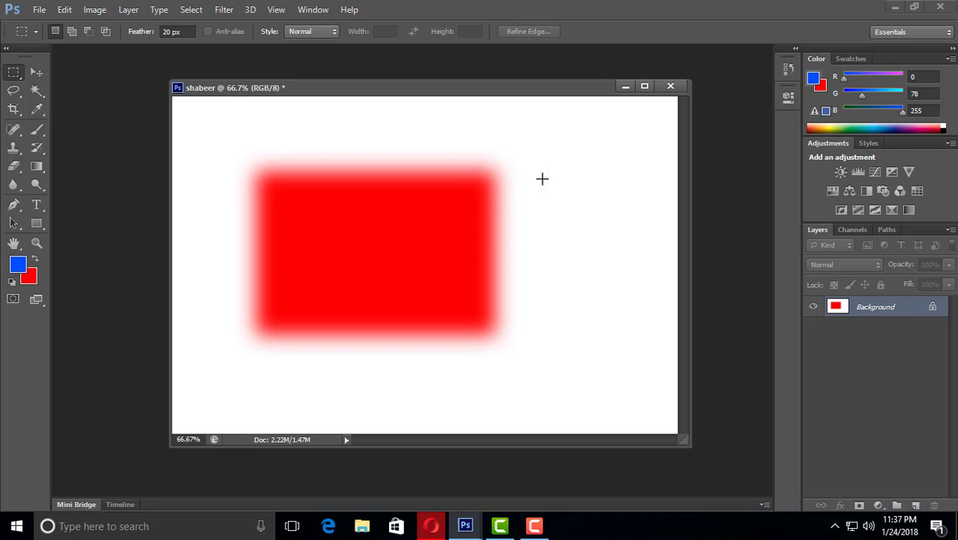
With the Elliptical Marquee tool at 0 px feather, select a near-circle right of the red rectangle, fill it red and then blue, and deselect
click(37, 72)
click(13, 73)
right_click(11, 73)
click(90, 83)
drag(543, 250, 631, 332)
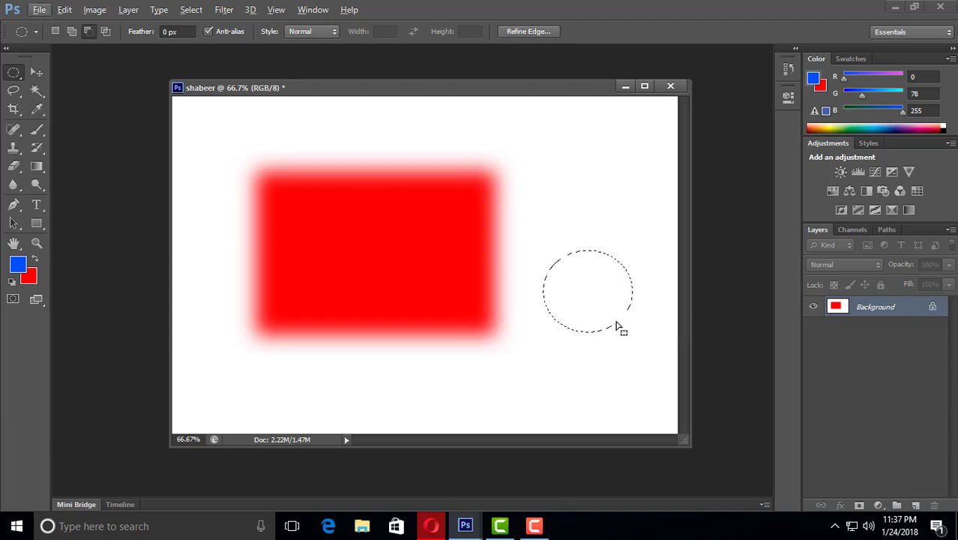
key(ctrl+BackSpace)
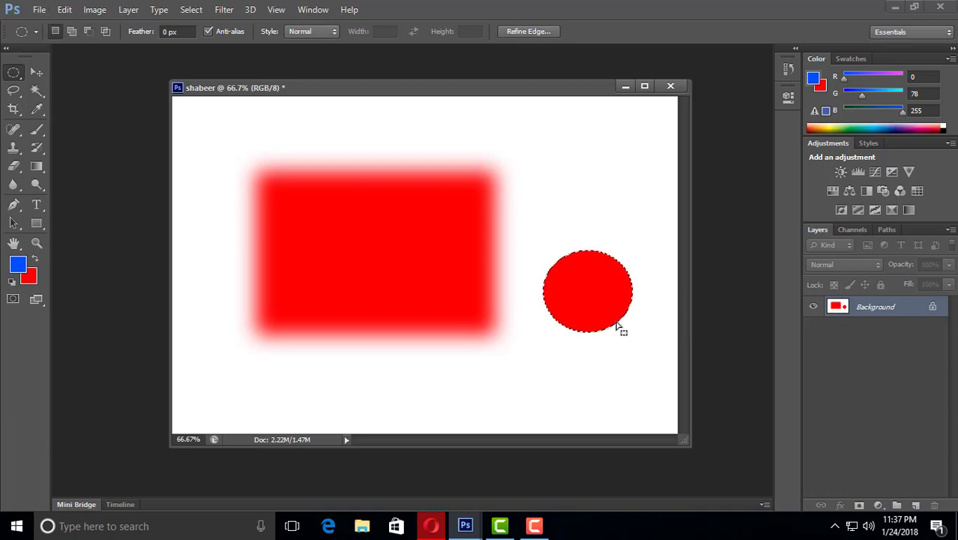
key(alt+BackSpace)
key(ctrl+d)
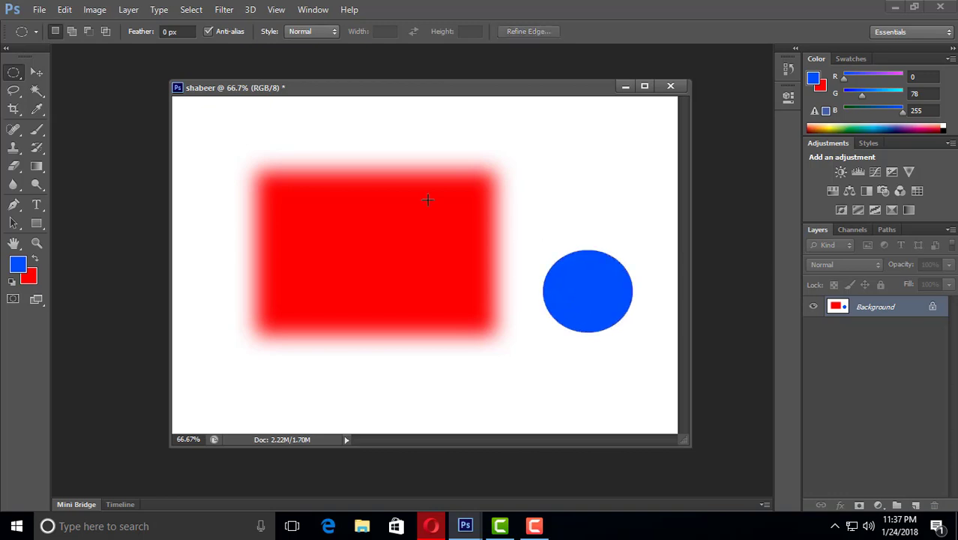
Set the elliptical marquee's feather to 30 px, select a small circle above the blue one, fill it with the red background colour and deselect
click(166, 30)
drag(524, 158, 578, 215)
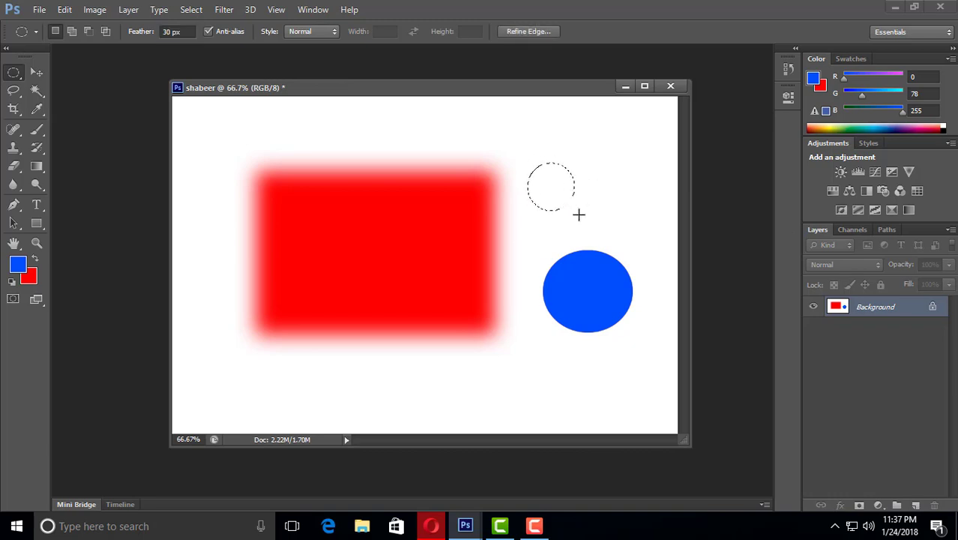
key(ctrl+BackSpace)
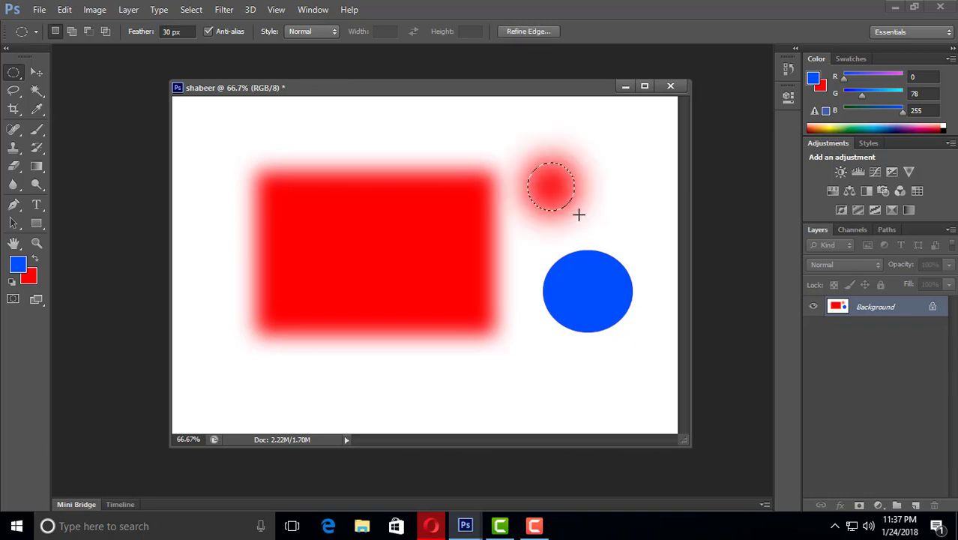
key(ctrl+d)
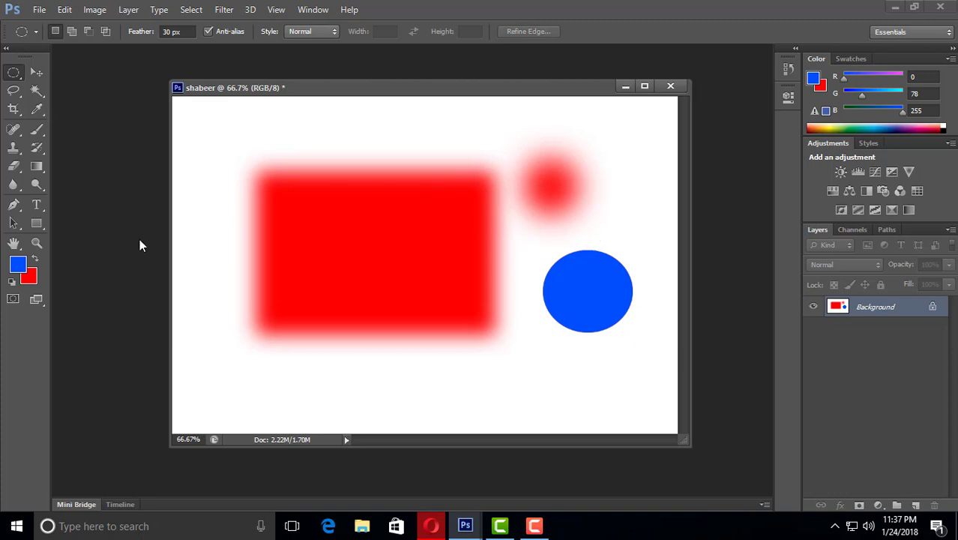
Try to move the Background layer with the Move tool
click(36, 72)
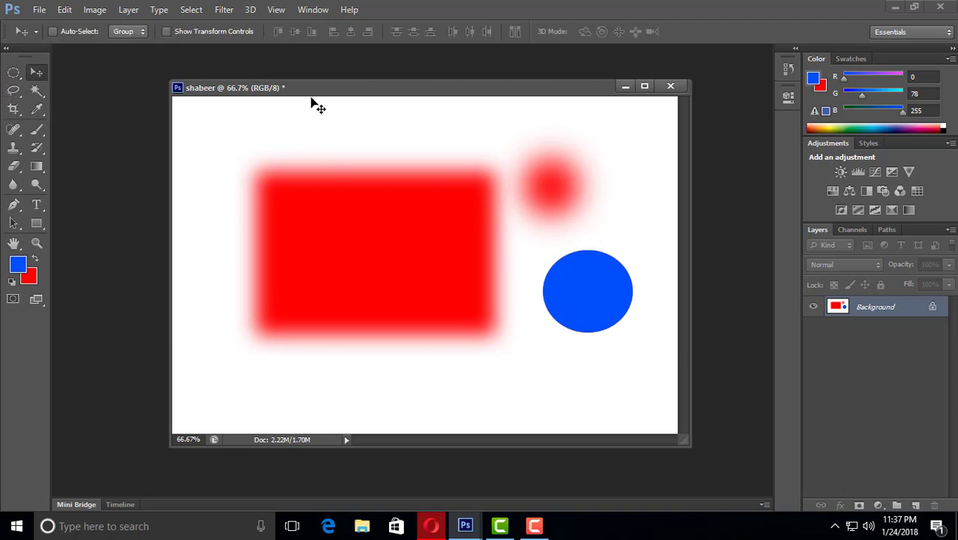
drag(313, 103, 304, 100)
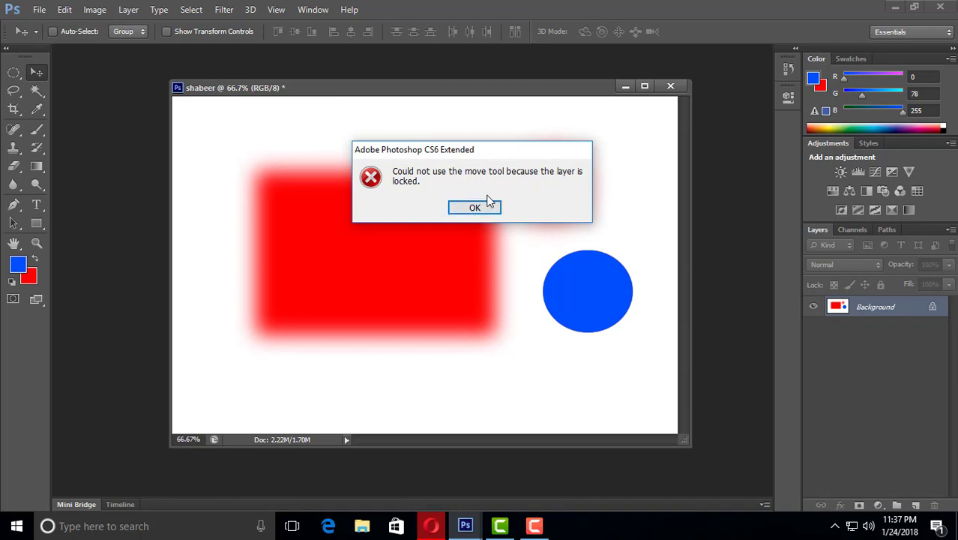
click(488, 202)
Switch back to the Rectangular Marquee tool and set its feather to 0 px
right_click(13, 72)
click(37, 74)
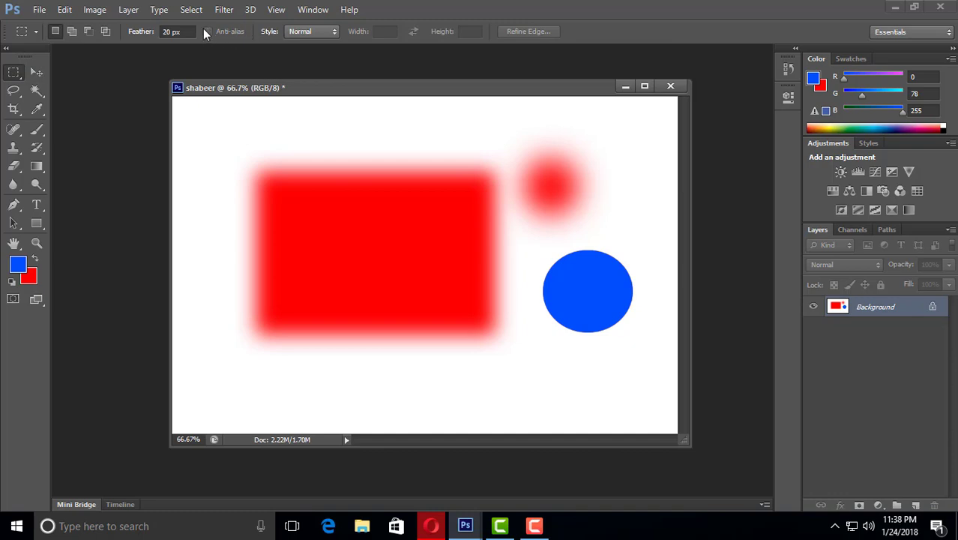
click(179, 32)
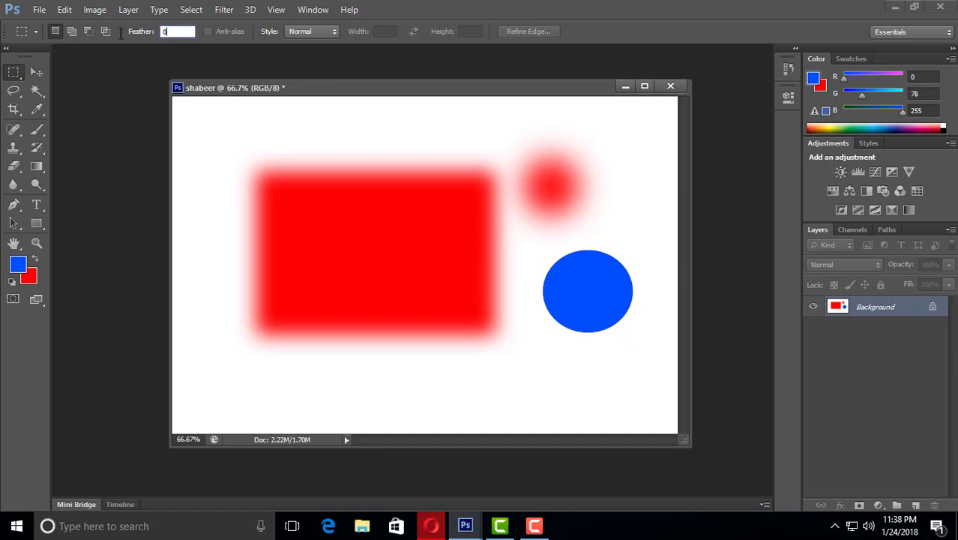
click(33, 73)
click(14, 72)
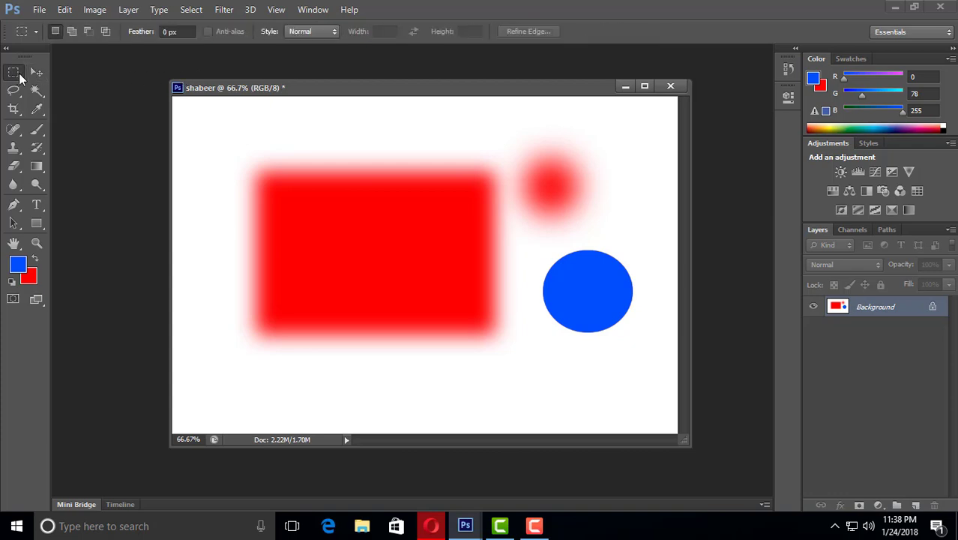
Set the Rectangular Marquee's style to Normal and then to Fixed Size
click(323, 34)
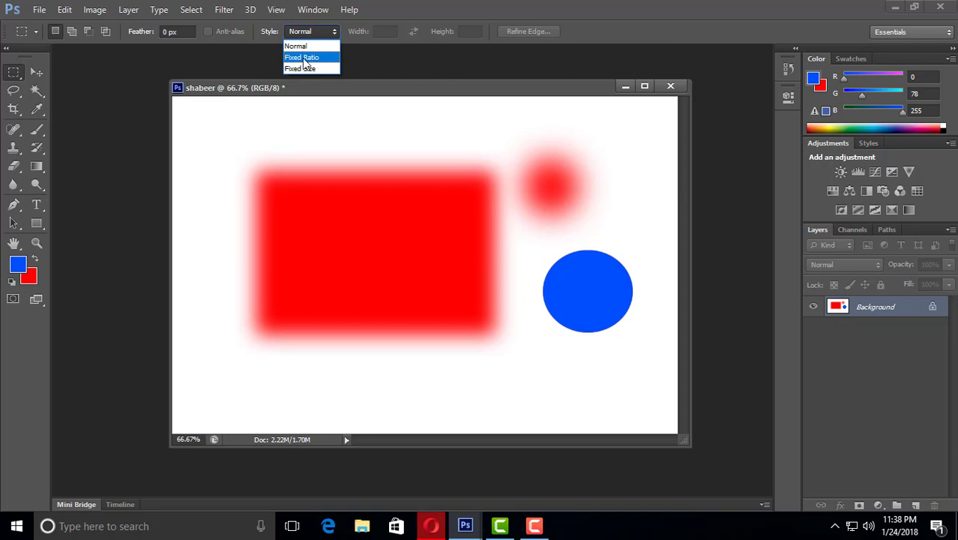
click(303, 47)
click(328, 30)
click(321, 65)
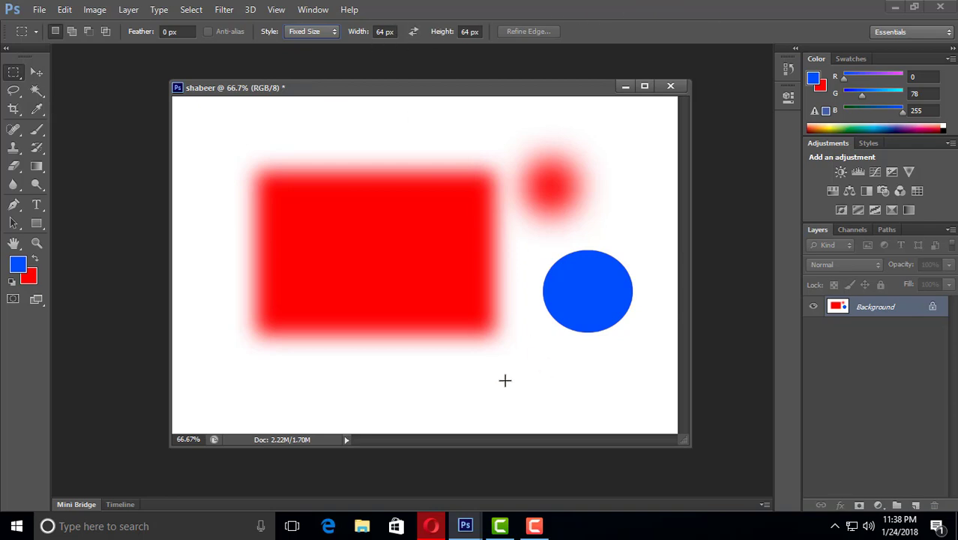
Place 64 × 64 px fixed-size selections at different spots below the red rectangle and blue circle
click(545, 399)
click(517, 371)
click(476, 363)
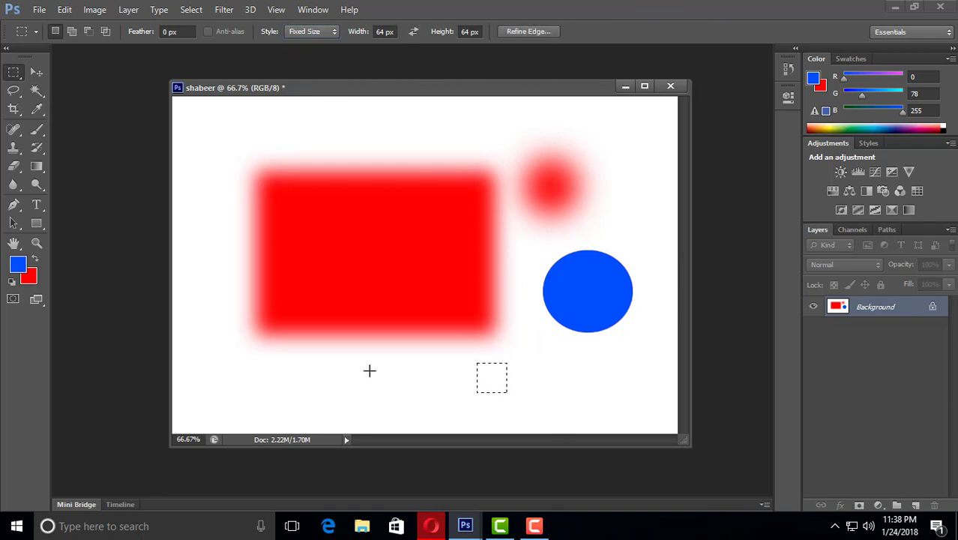
click(368, 371)
click(380, 372)
Switch to add-to-selection mode and add nine more 64 × 64 px squares below, beside and above the red rectangle
click(73, 30)
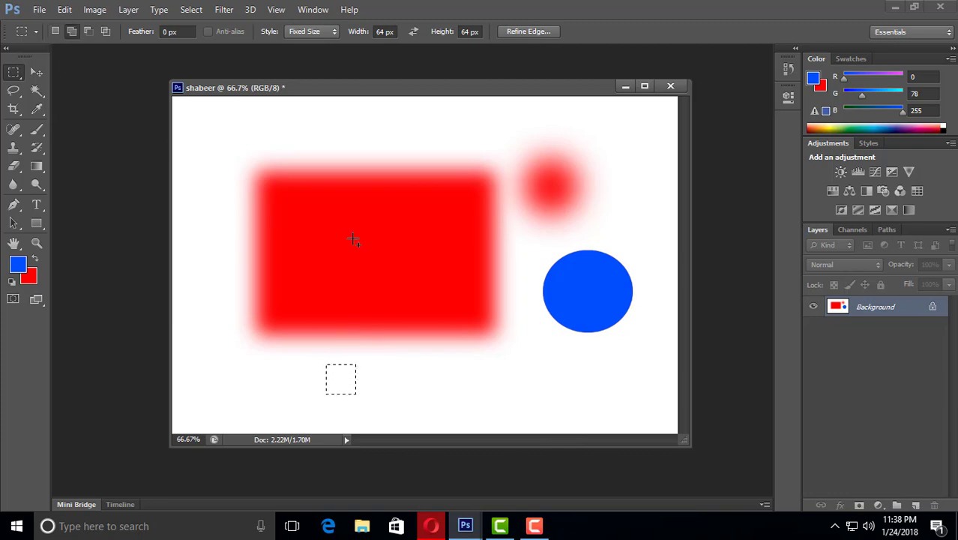
click(433, 382)
click(550, 386)
click(535, 352)
click(467, 340)
click(387, 341)
click(325, 311)
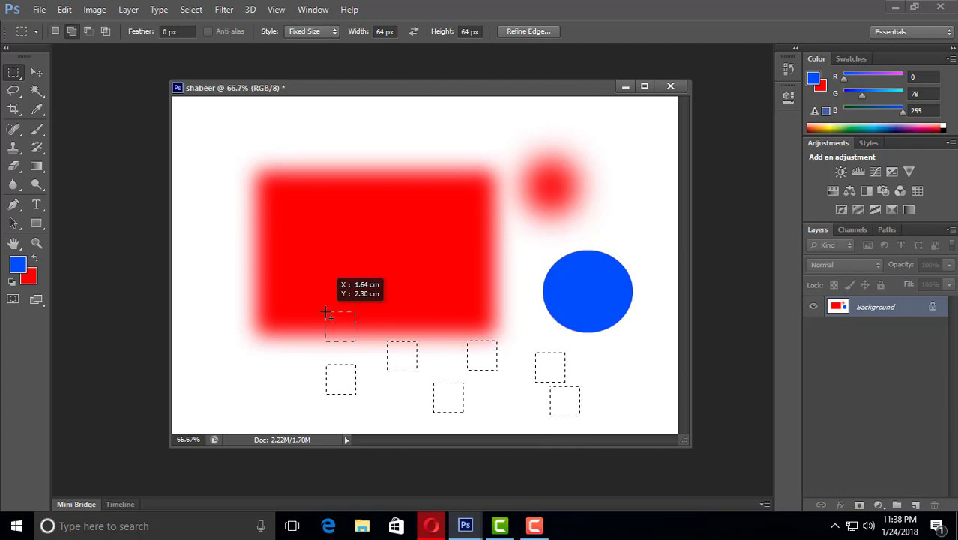
click(244, 293)
click(244, 230)
click(367, 115)
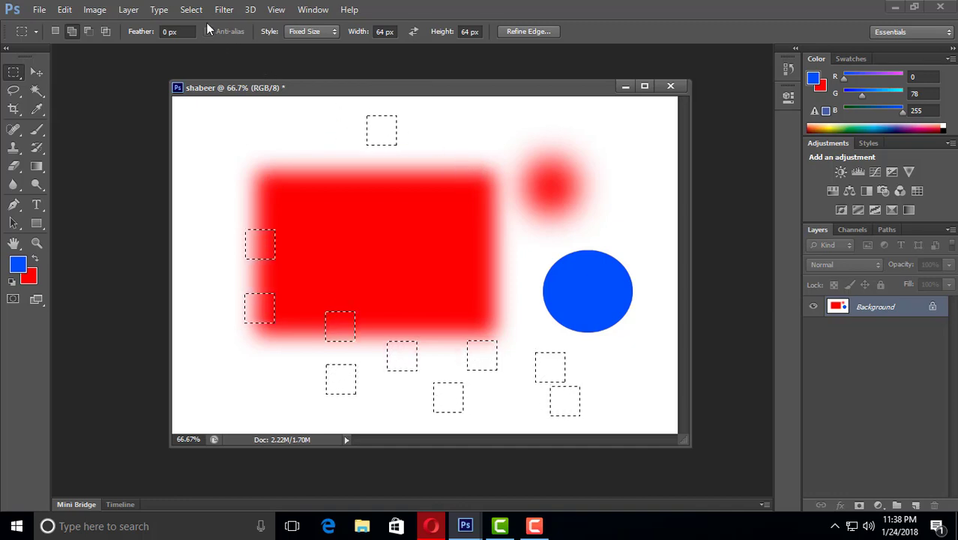
click(34, 70)
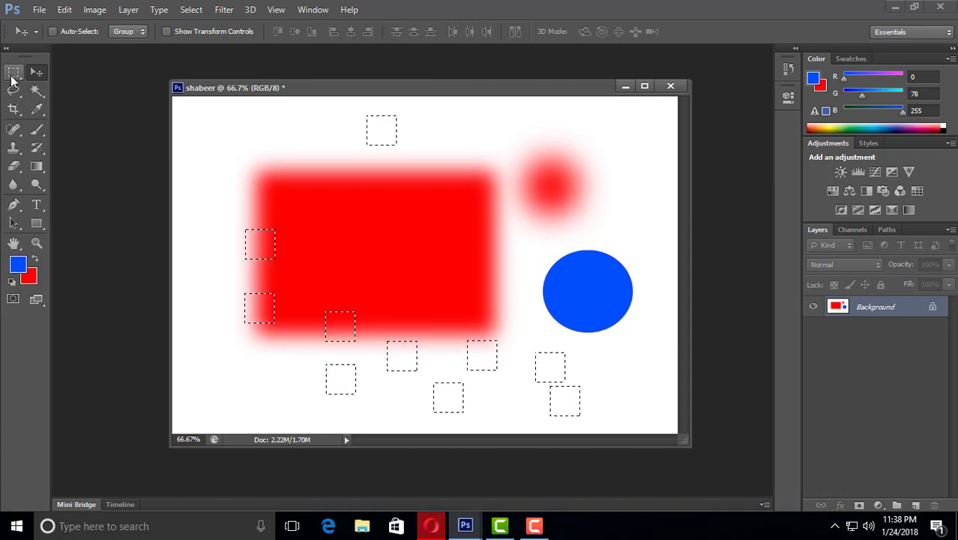
click(13, 75)
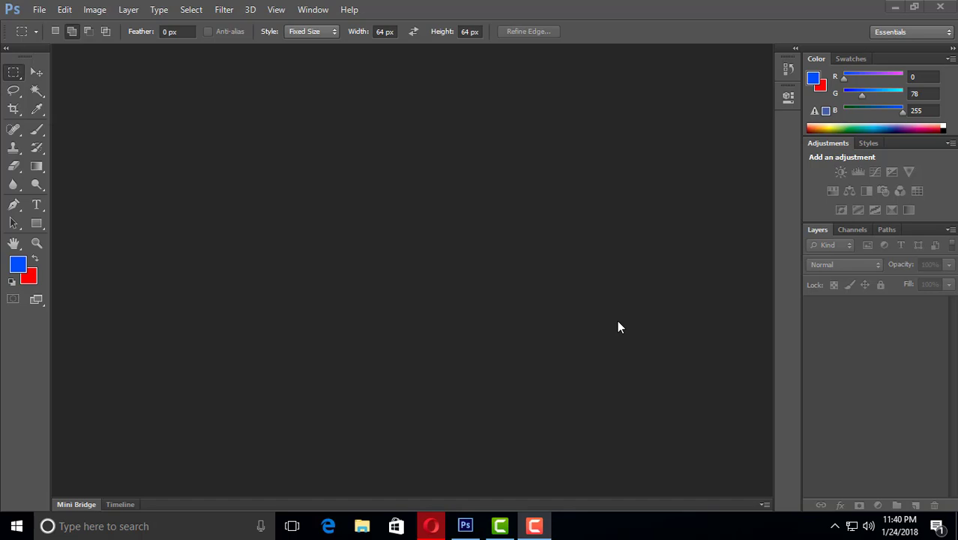
Open the image Pawan_3536.jpg from the Desktop
key(ctrl+o)
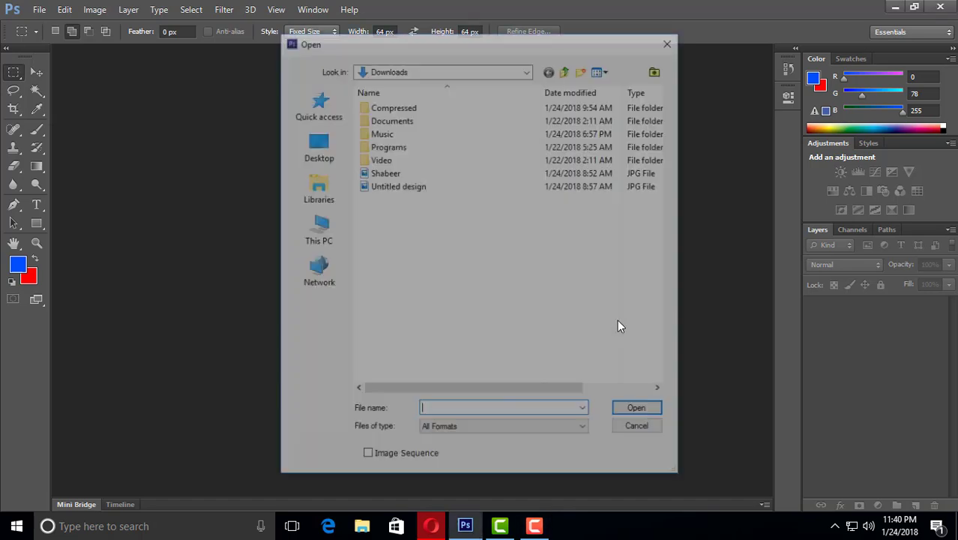
click(316, 144)
scroll(463, 274, down, 6)
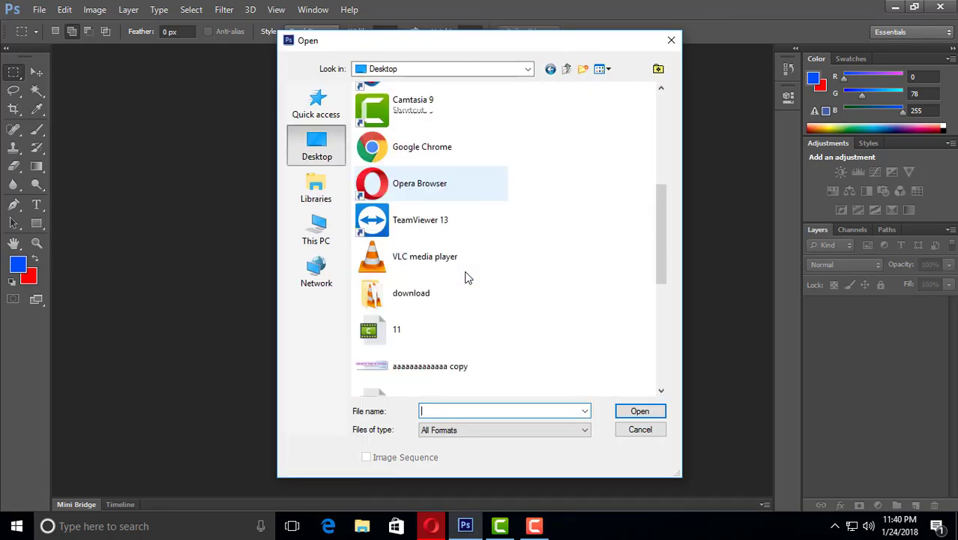
double_click(448, 300)
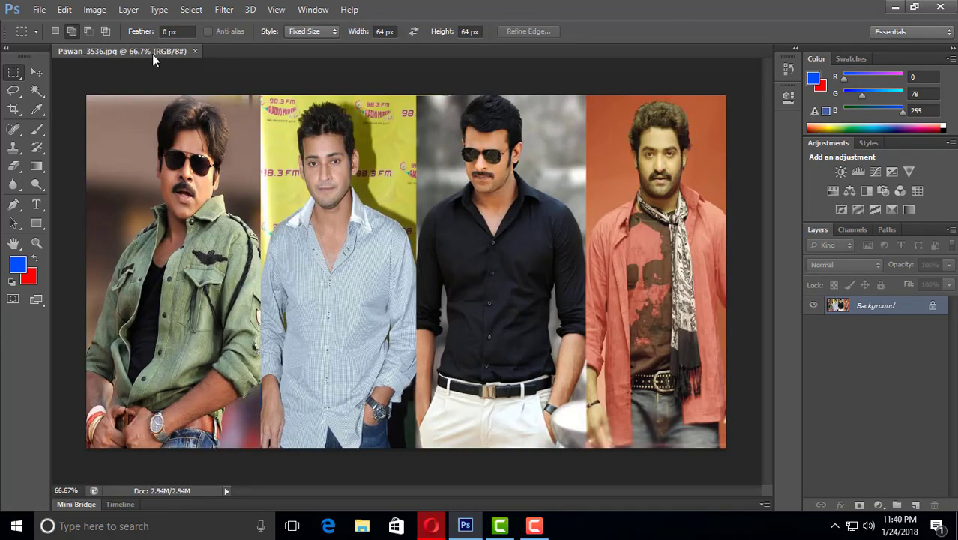
Float the Pawan_3536.jpg document in its own smaller window and zoom the image out to 25%
drag(152, 54, 440, 73)
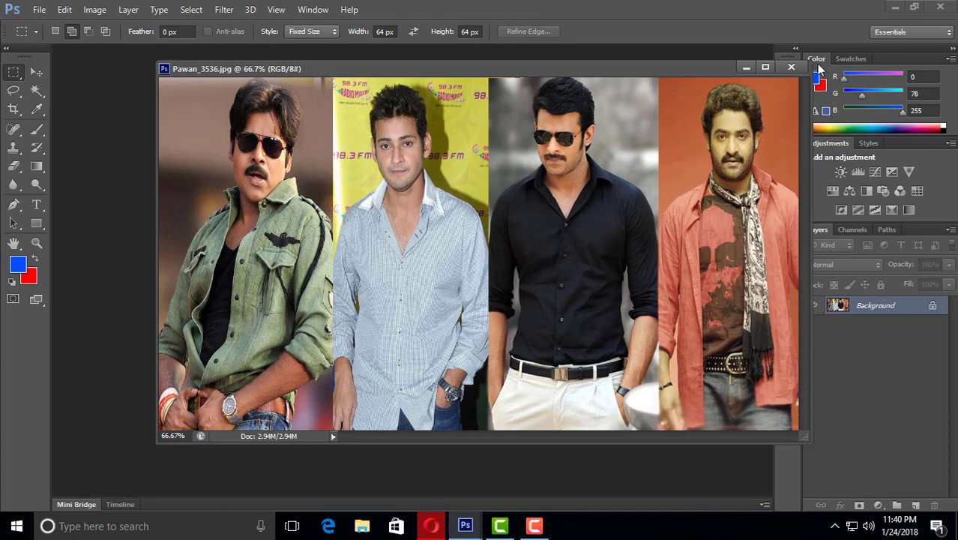
drag(809, 60, 772, 92)
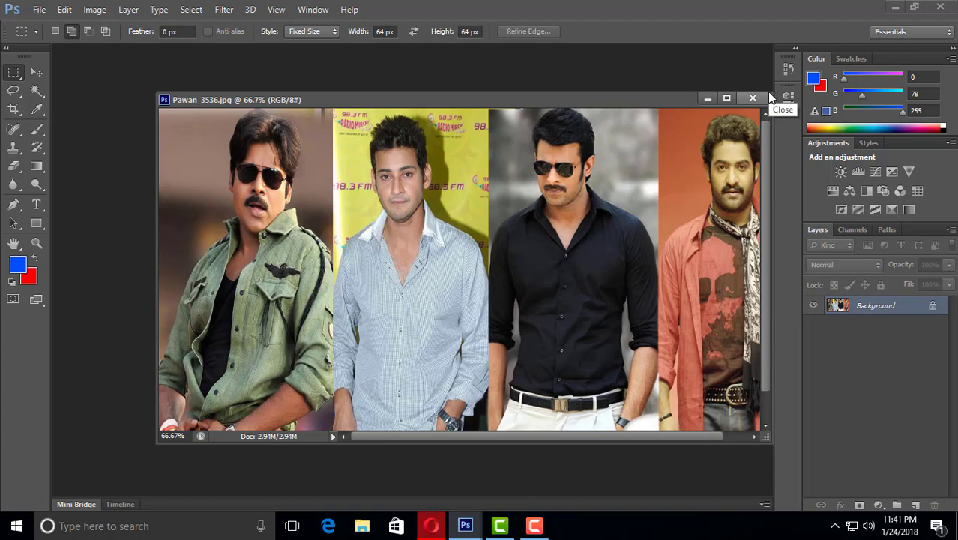
key(ctrl+minus)
key(ctrl+minus)
key(ctrl+minus)
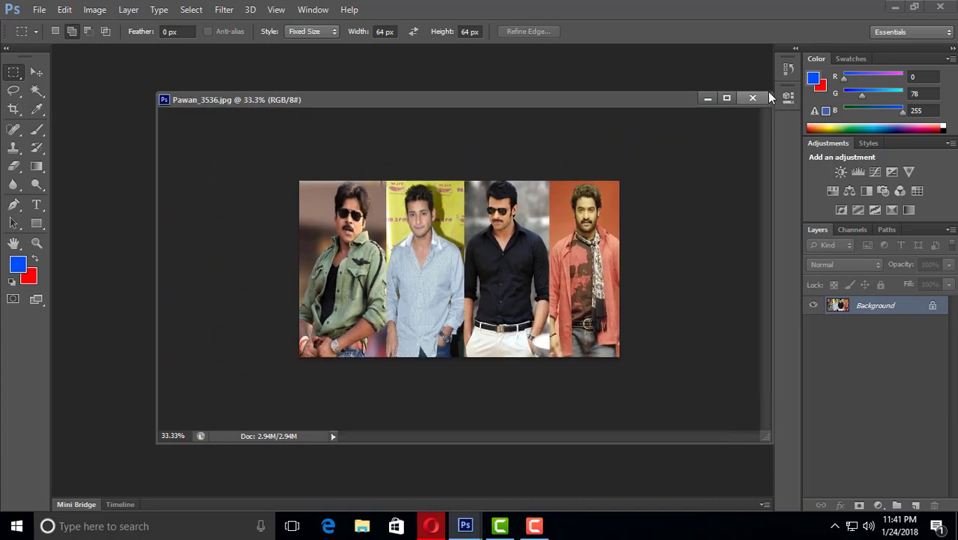
drag(523, 109, 559, 116)
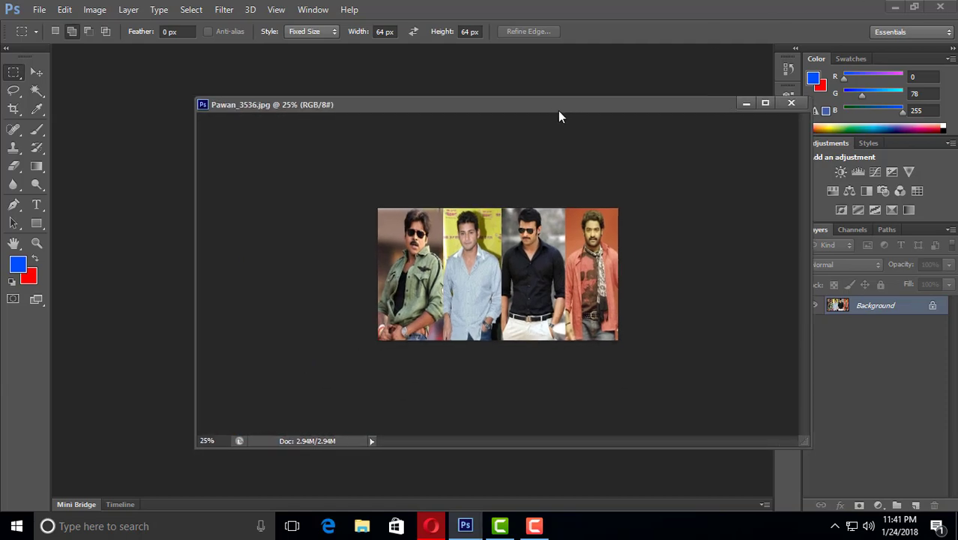
Create a new blank document, float it in its own window and arrange both windows so they are partly visible
click(36, 10)
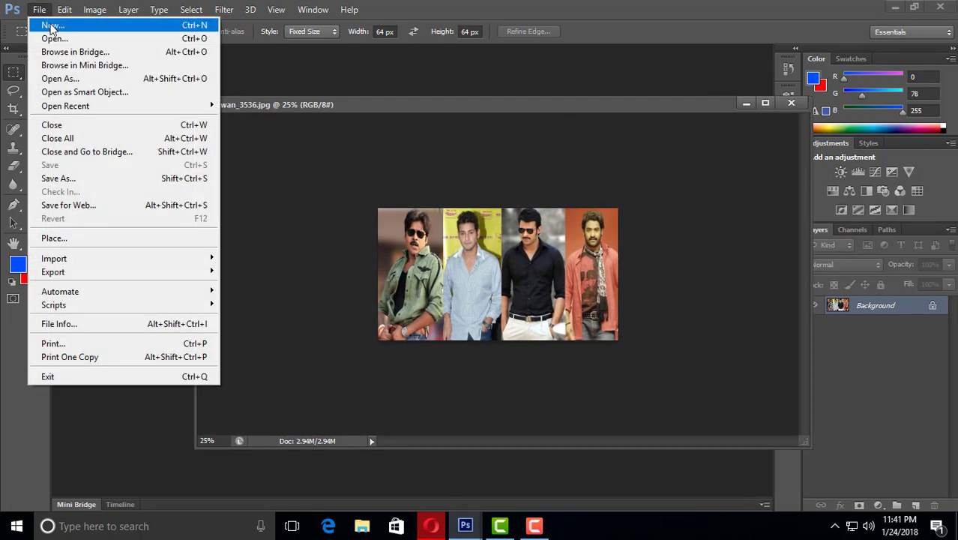
click(51, 28)
click(580, 158)
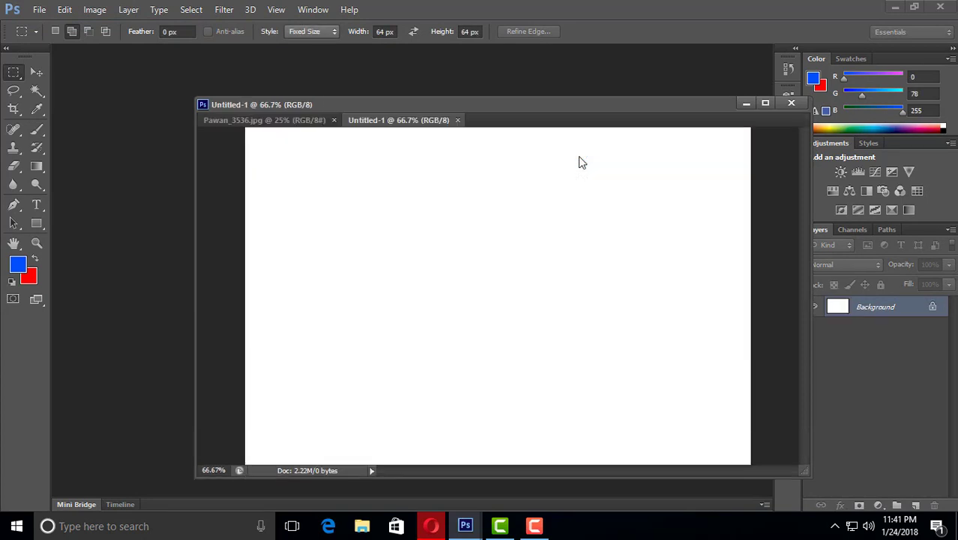
drag(391, 133, 459, 172)
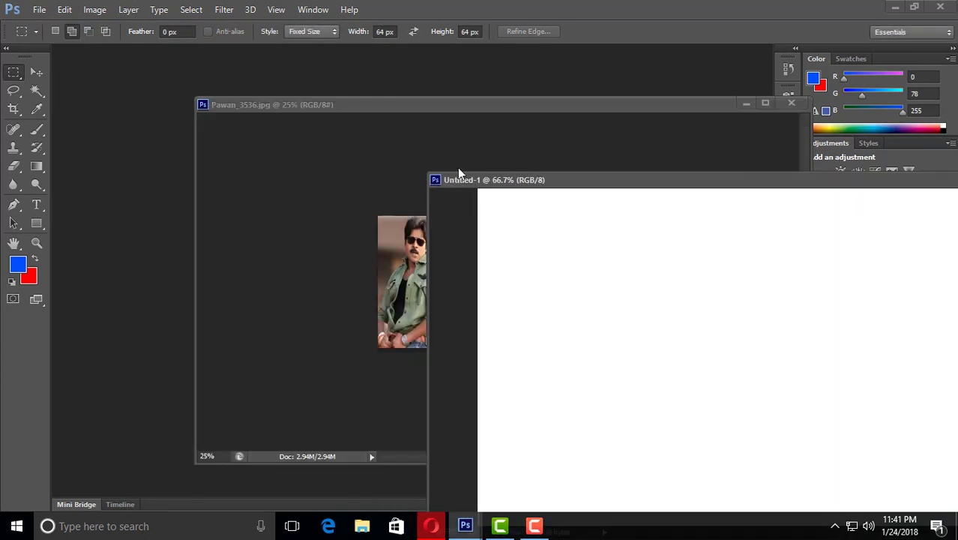
drag(556, 185, 244, 180)
click(487, 139)
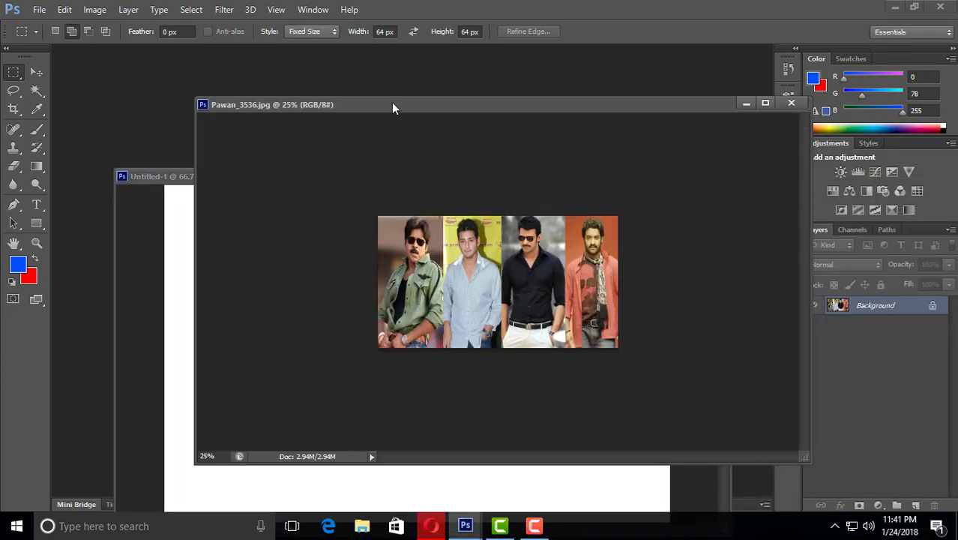
drag(391, 101, 534, 75)
Set the Rectangular Marquee's style to Normal in new-selection mode and select the panel of the man in the green shirt
drag(522, 191, 522, 190)
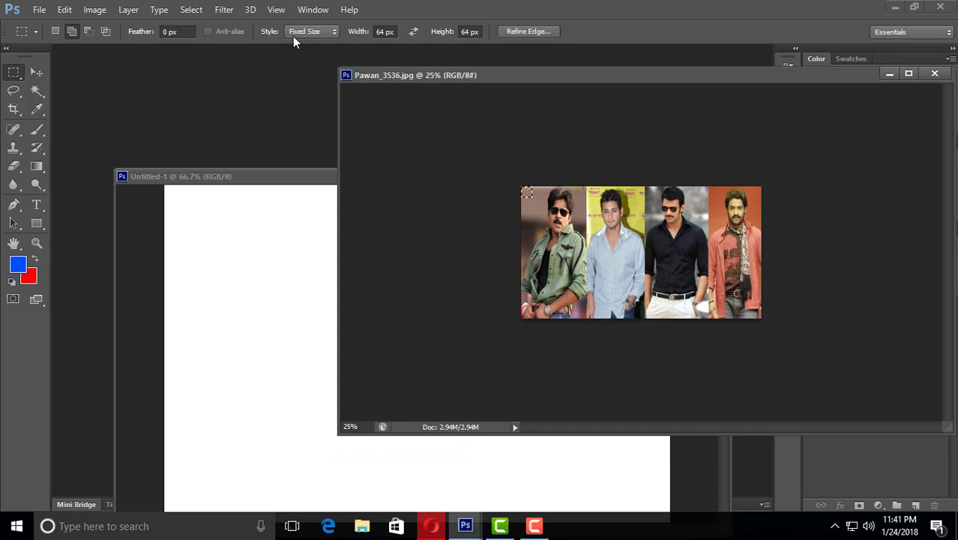
click(317, 34)
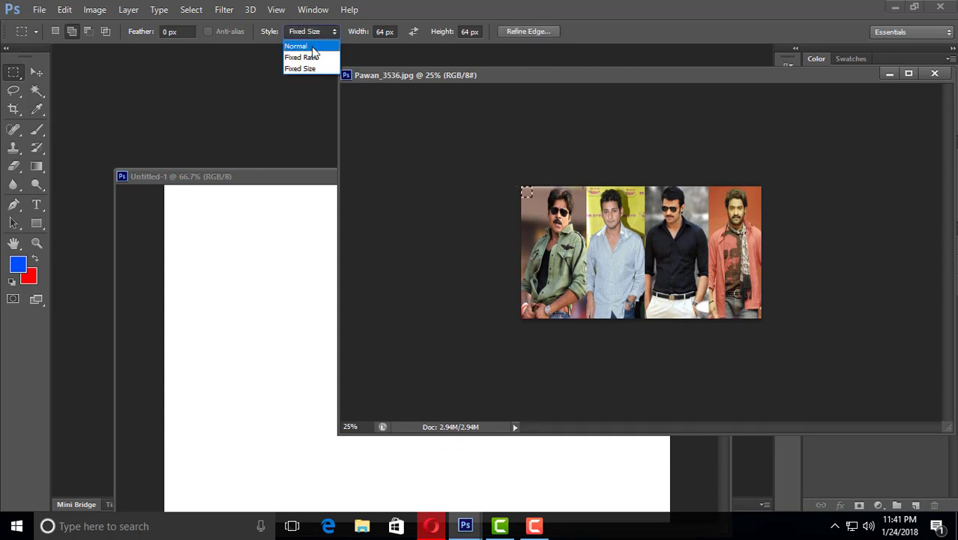
click(313, 47)
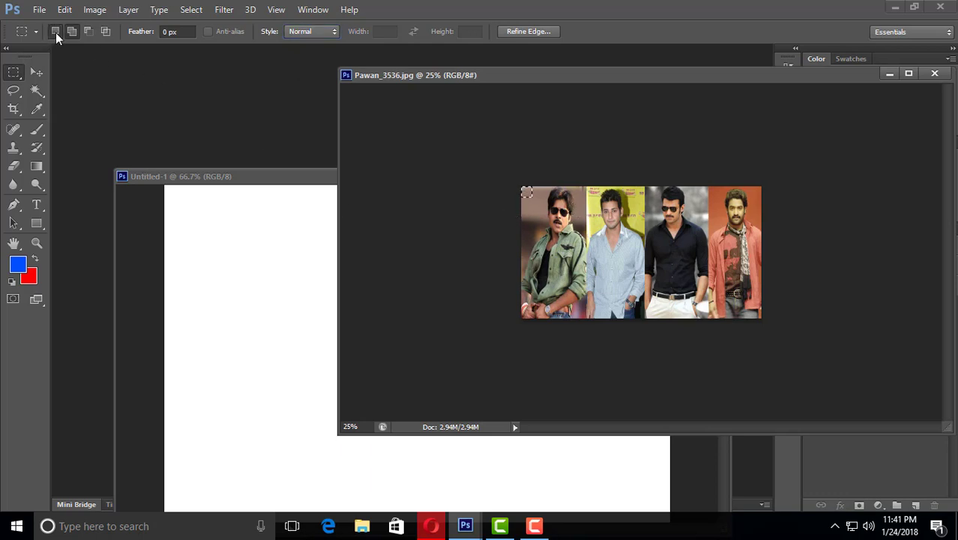
click(542, 196)
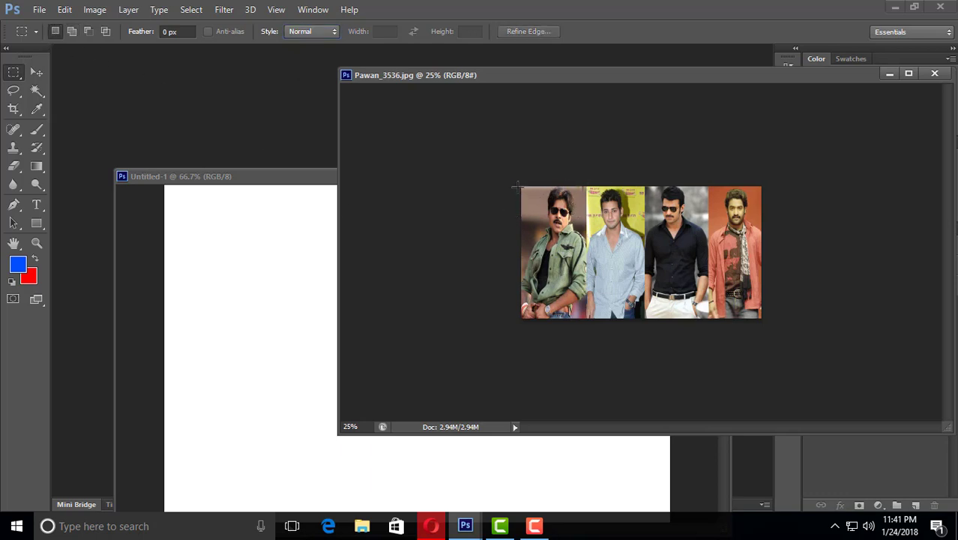
drag(519, 186, 586, 318)
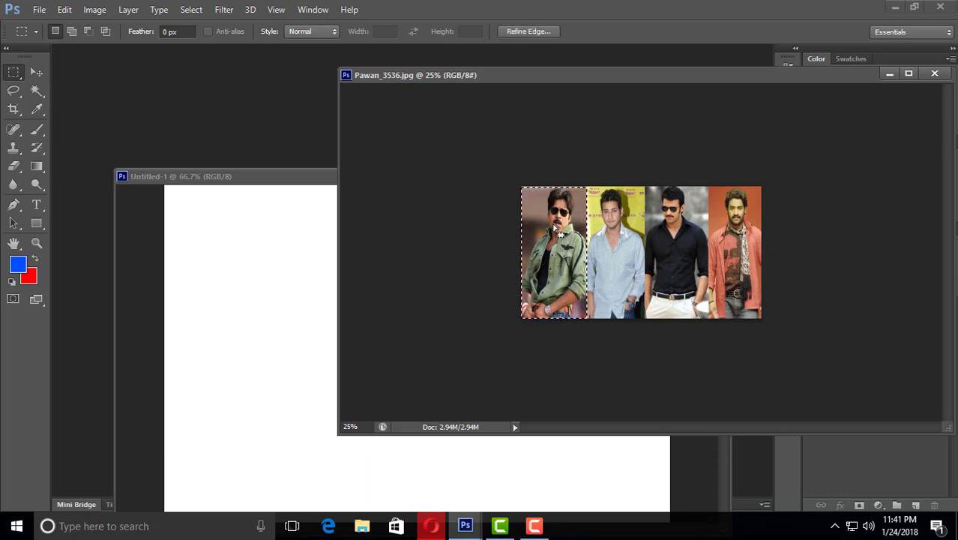
Try to carry the selected panel into Untitled-1 with the Marquee tool, deselect there and return to Pawan_3536.jpg
drag(555, 229, 447, 342)
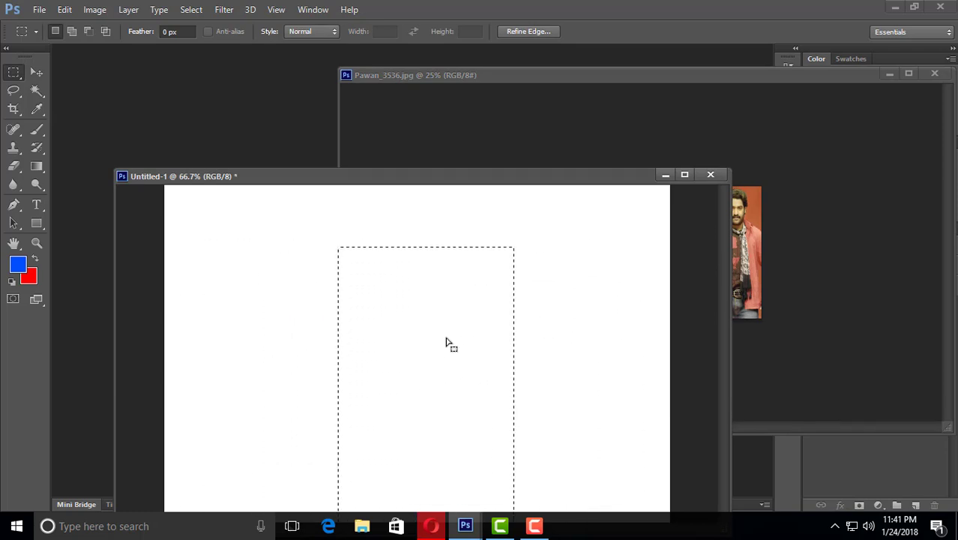
key(ctrl+d)
click(579, 151)
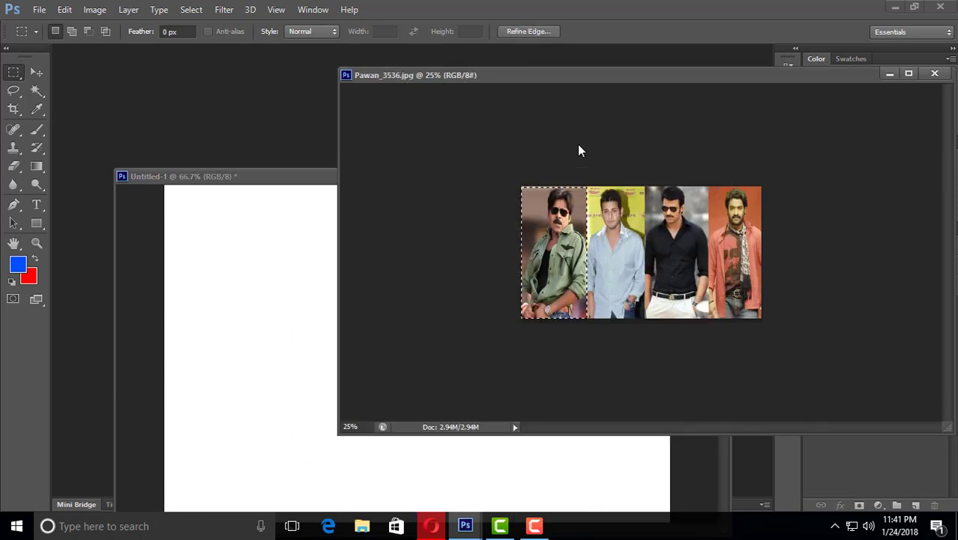
Copy the selected panel into Untitled-1 with the Move tool and align it with the canvas's upper-left corner
click(39, 78)
drag(398, 297, 406, 223)
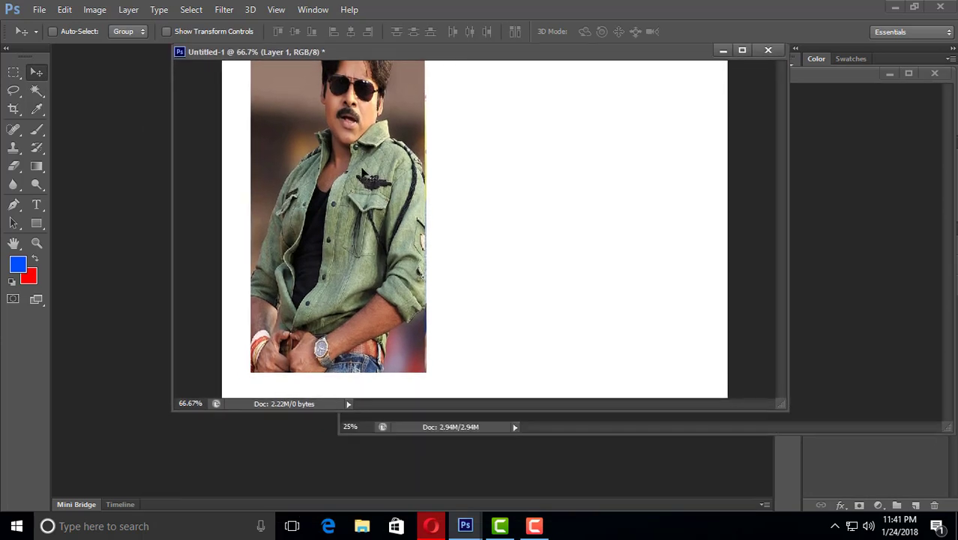
mouse_move(362, 171)
mouse_down()
mouse_move(345, 211)
mouse_move(404, 211)
mouse_move(350, 217)
mouse_move(366, 182)
mouse_up()
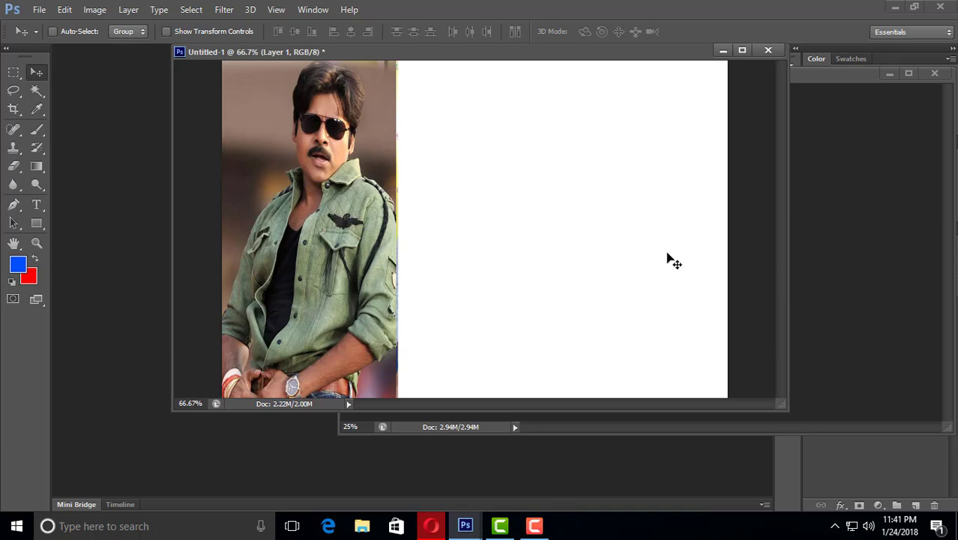
Free Transform the pasted panel, scaling it to about 57% and moving it to about X 467.5 px, Y 332 px
click(65, 10)
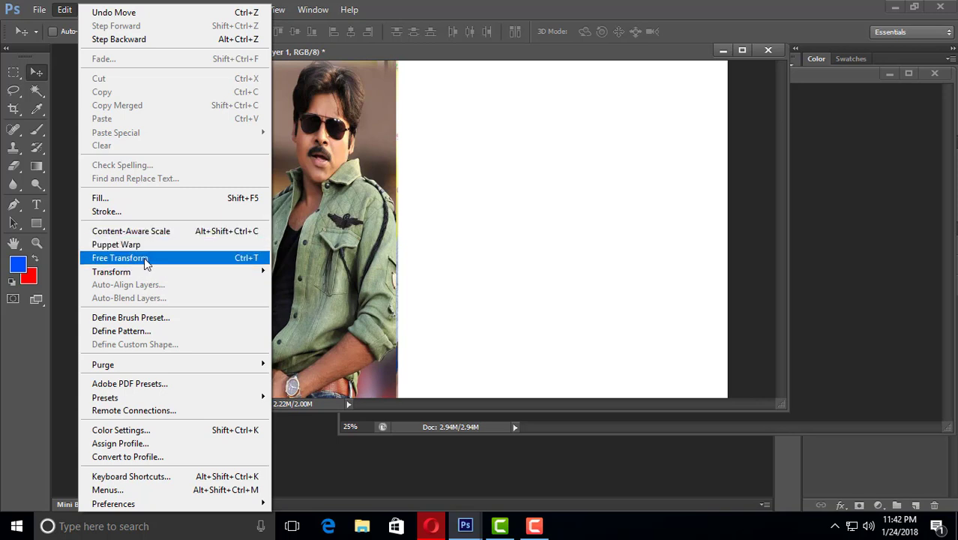
click(145, 260)
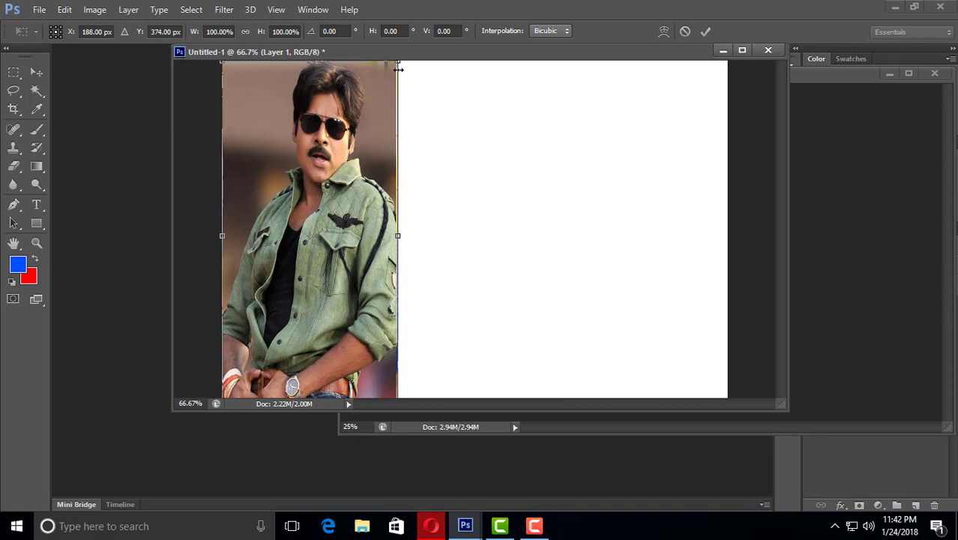
mouse_move(397, 66)
mouse_down()
mouse_move(387, 71)
mouse_move(395, 64)
mouse_up()
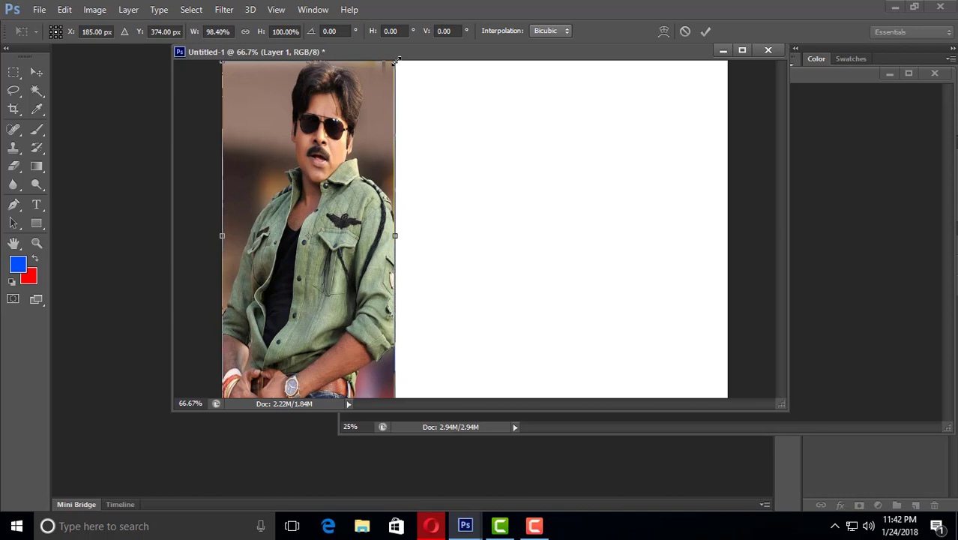
drag(394, 65, 373, 158)
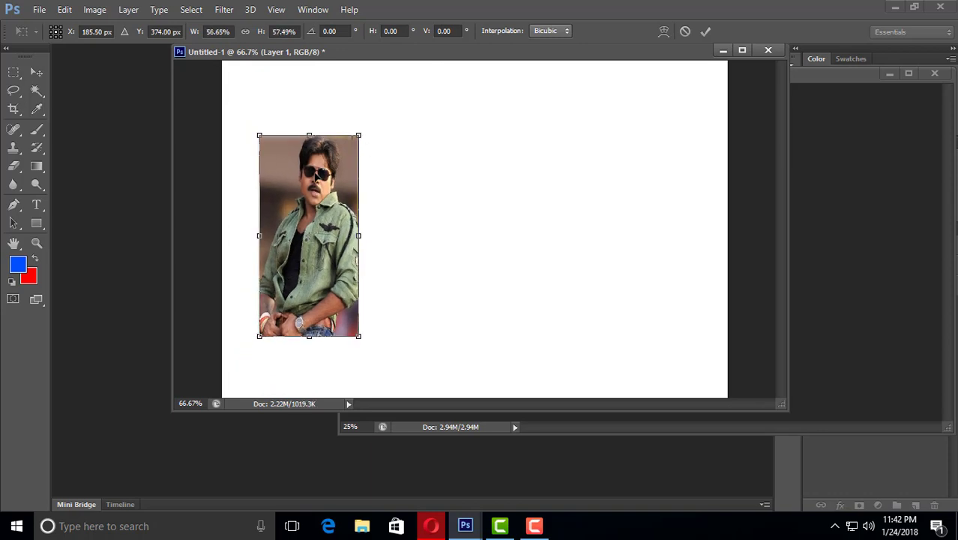
drag(313, 172, 447, 154)
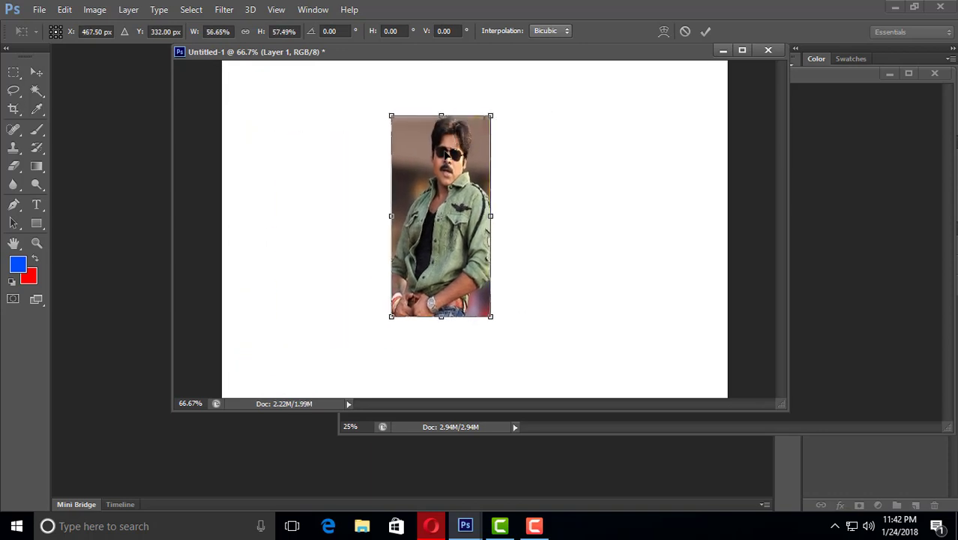